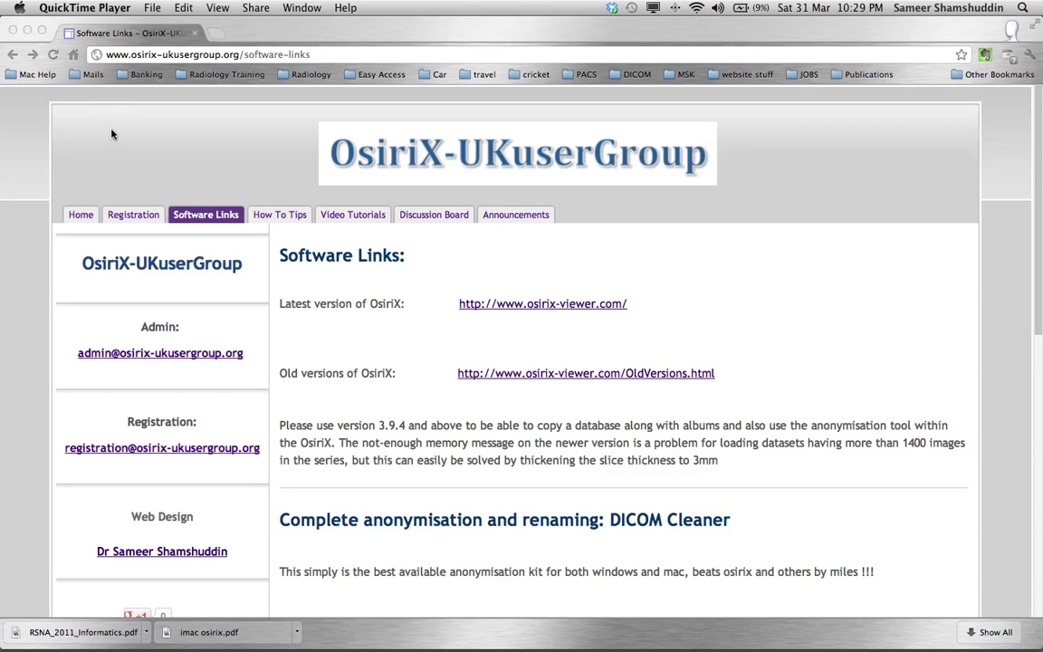
Bring Chrome to the front on the OsiriX-UKuserGroup Software Links page
left_click(112, 133)
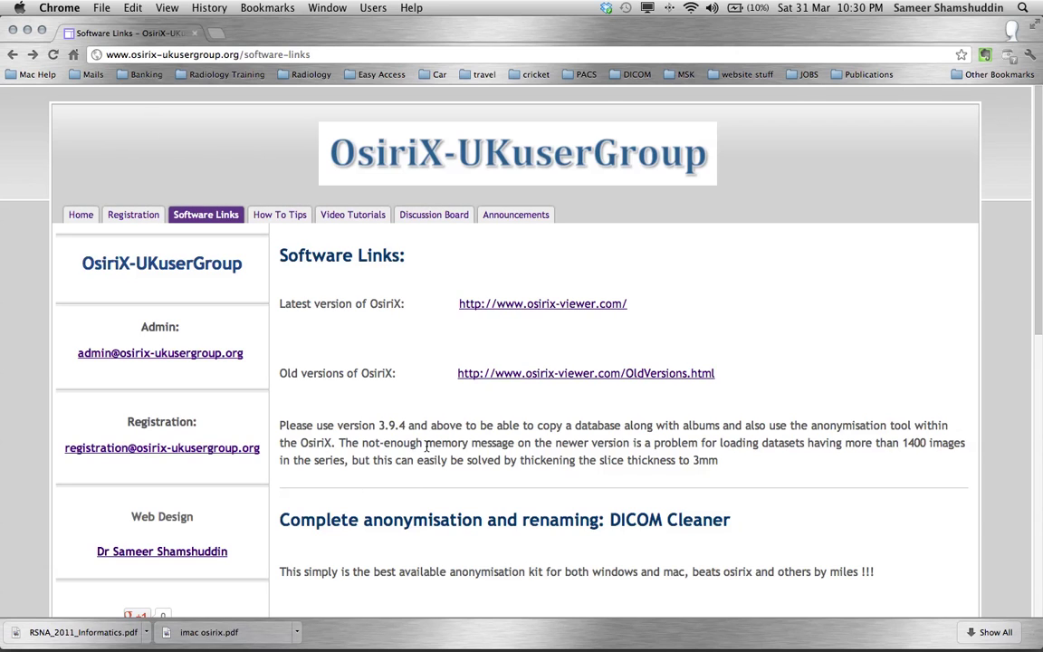
Follow the DicomCleanerUsage link and scroll down to 'How to install it (locally)'
scroll(426, 446, "down", 5)
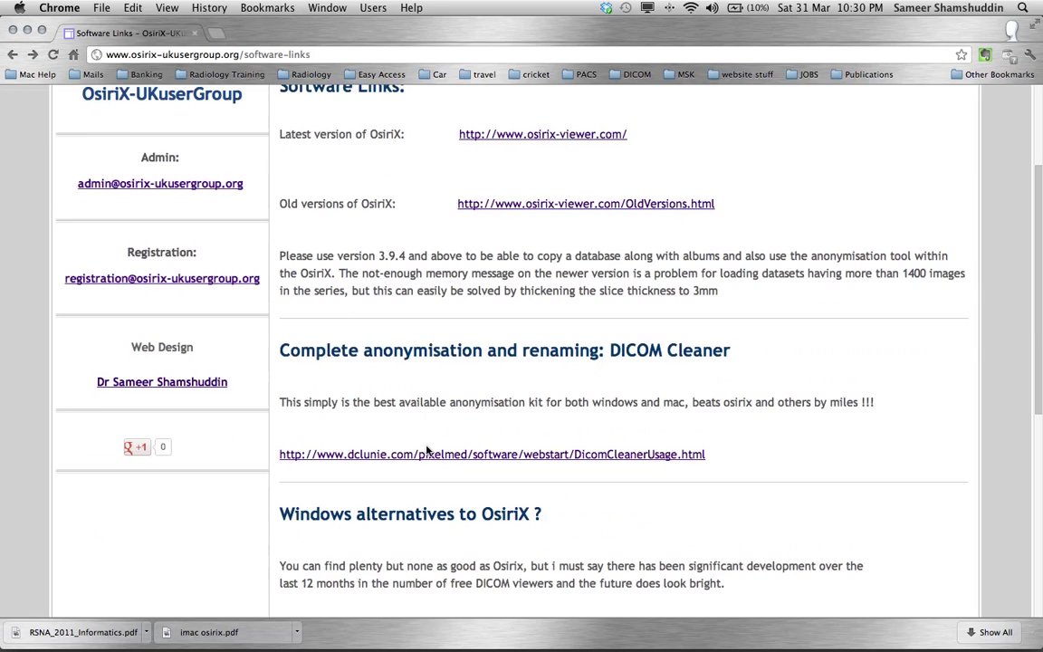
scroll(427, 450, "up", 5)
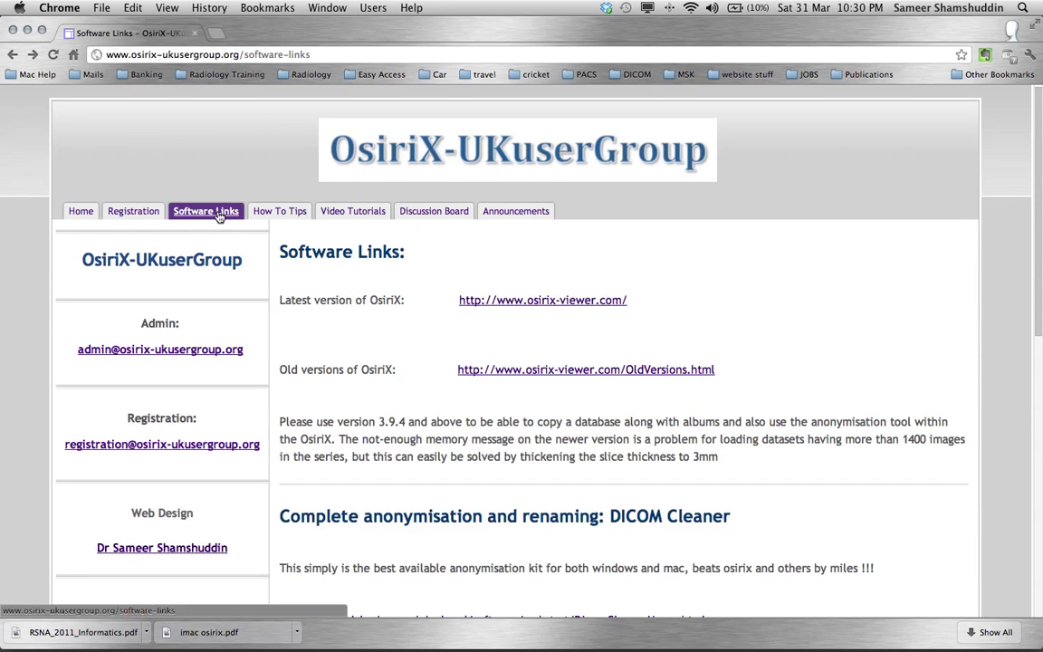
scroll(396, 310, "down", 5)
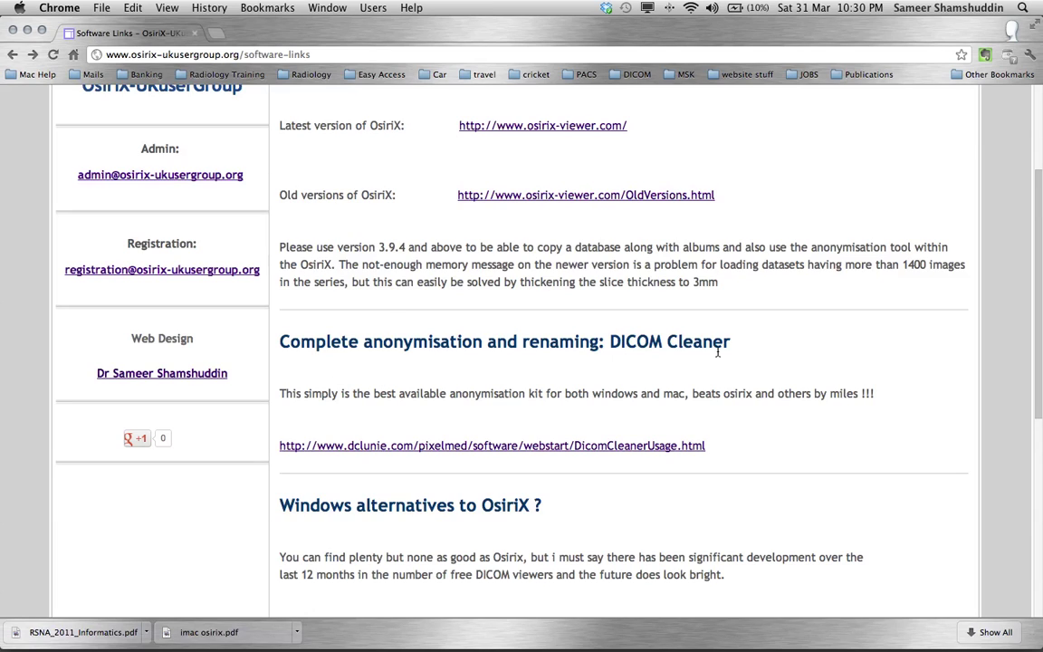
left_click(467, 445)
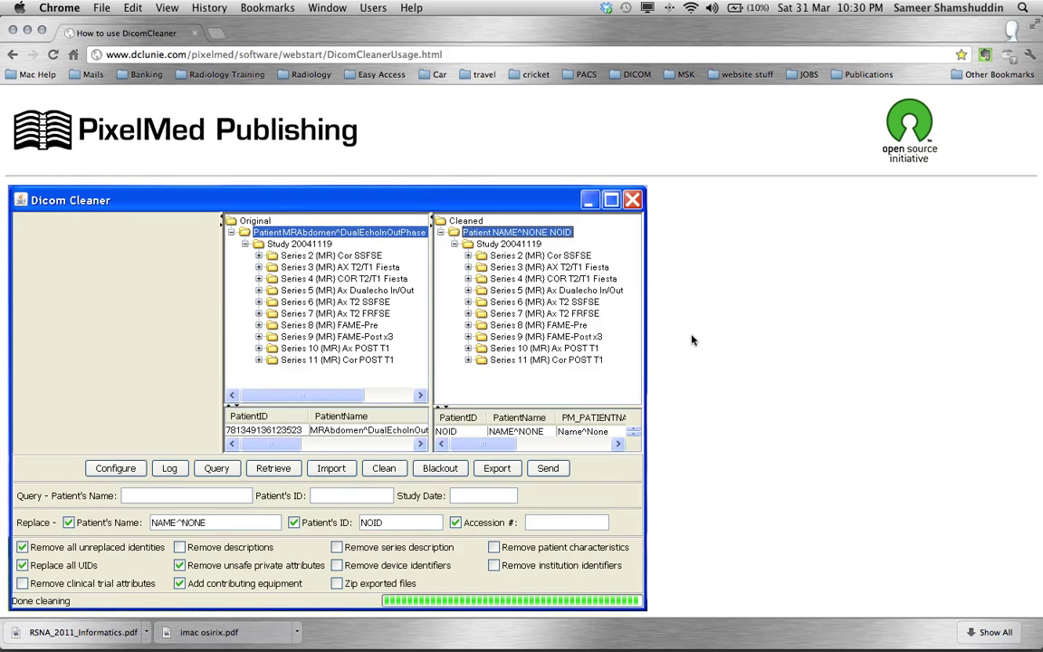
scroll(692, 341, "down", 5)
scroll(691, 340, "down", 15)
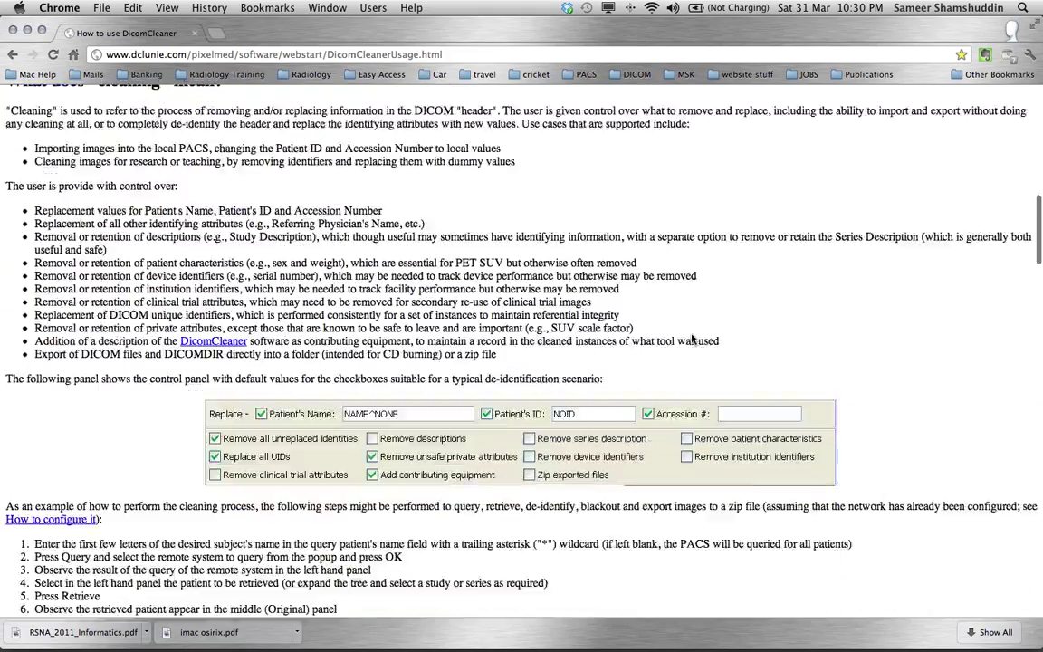
scroll(692, 336, "down", 20)
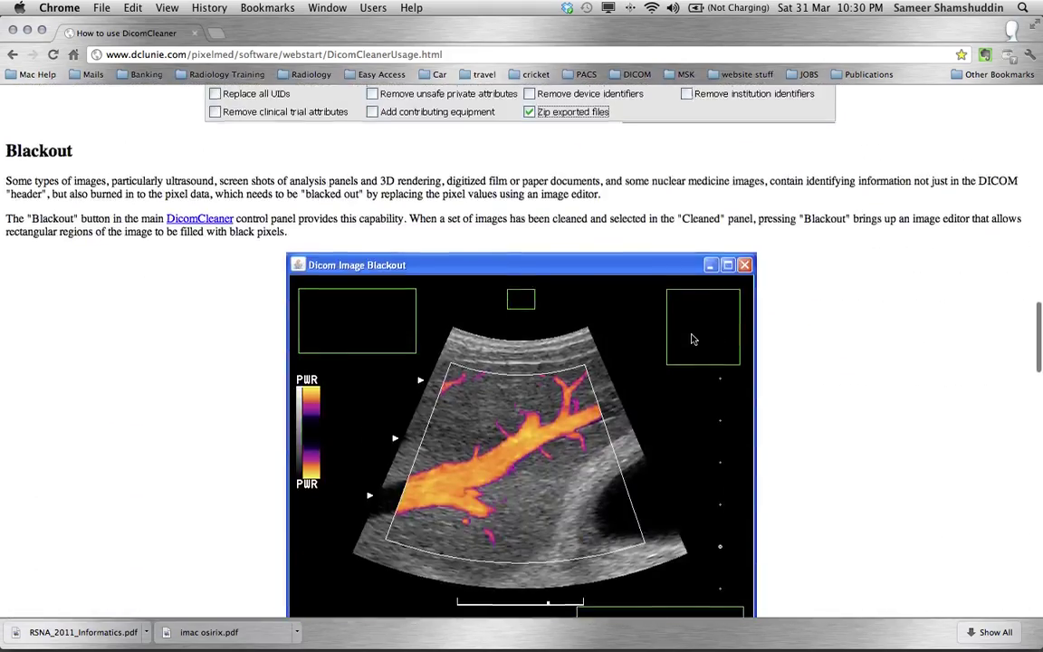
scroll(692, 340, "down", 20)
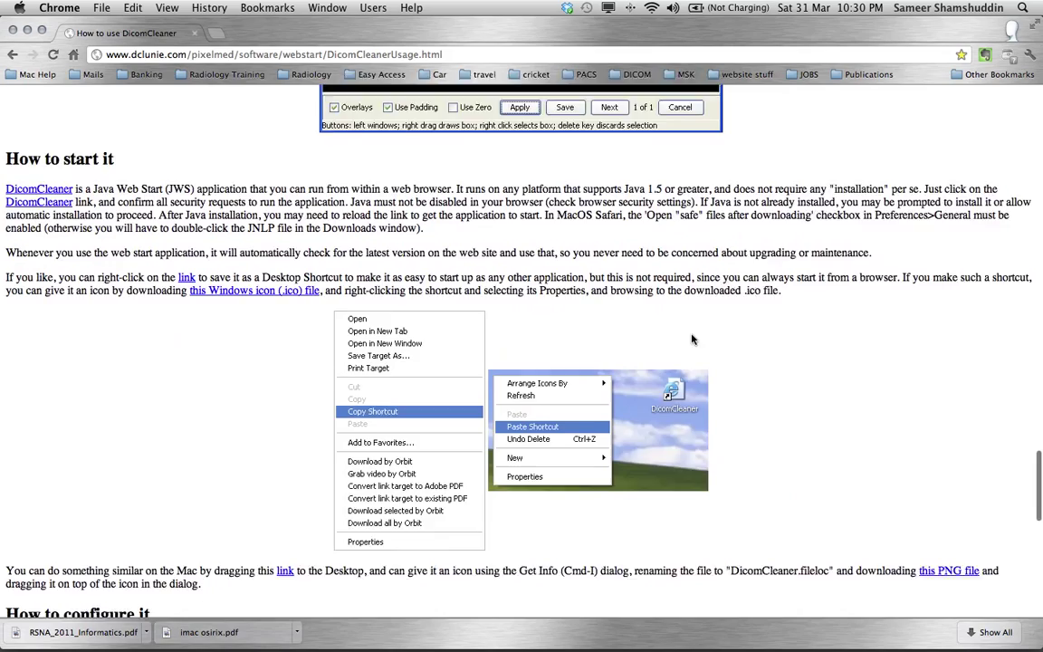
scroll(692, 340, "down", 10)
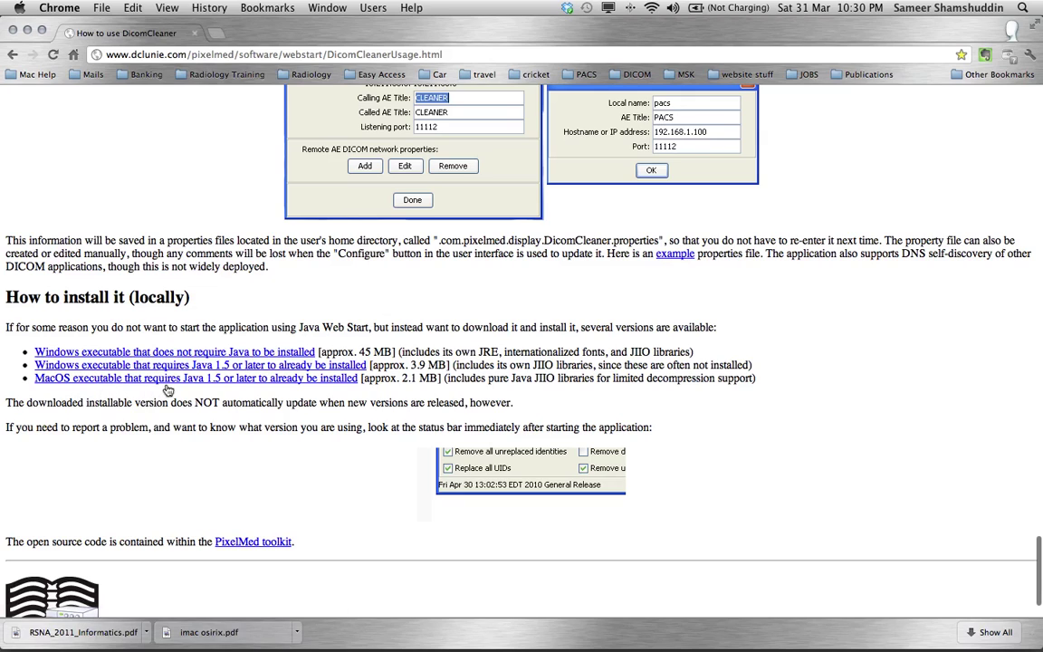
left_click(299, 384)
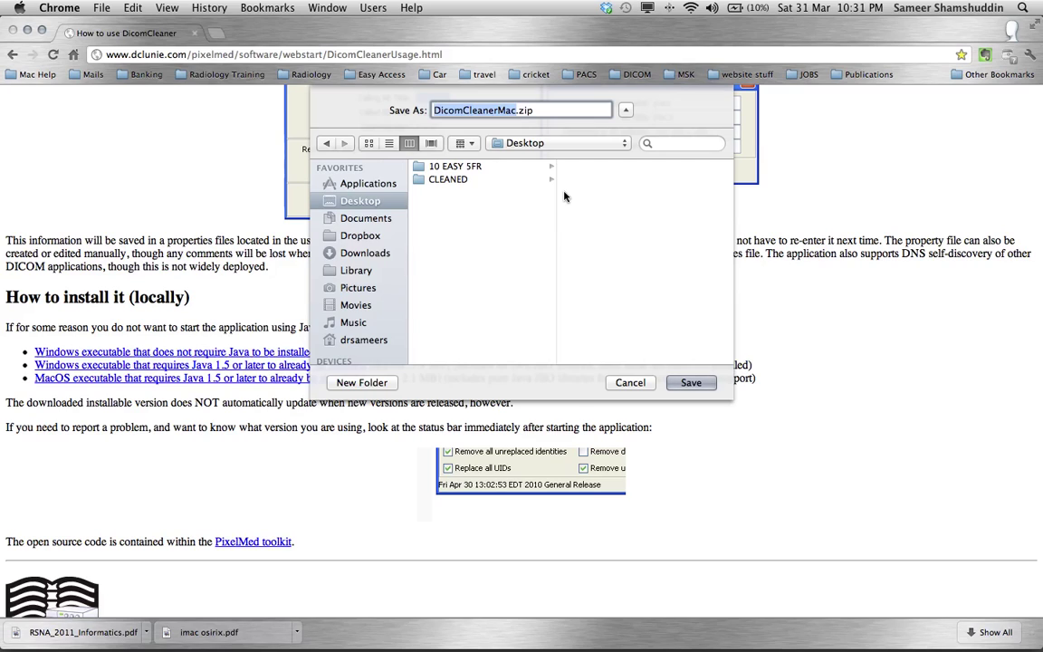
left_click(623, 387)
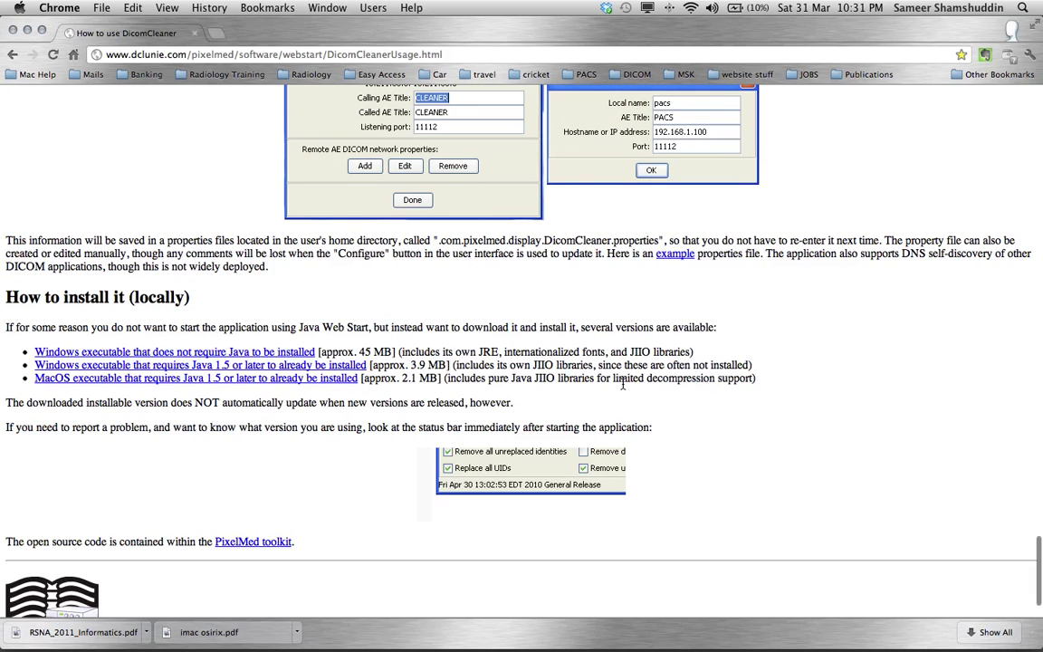
mouse_move(477, 629)
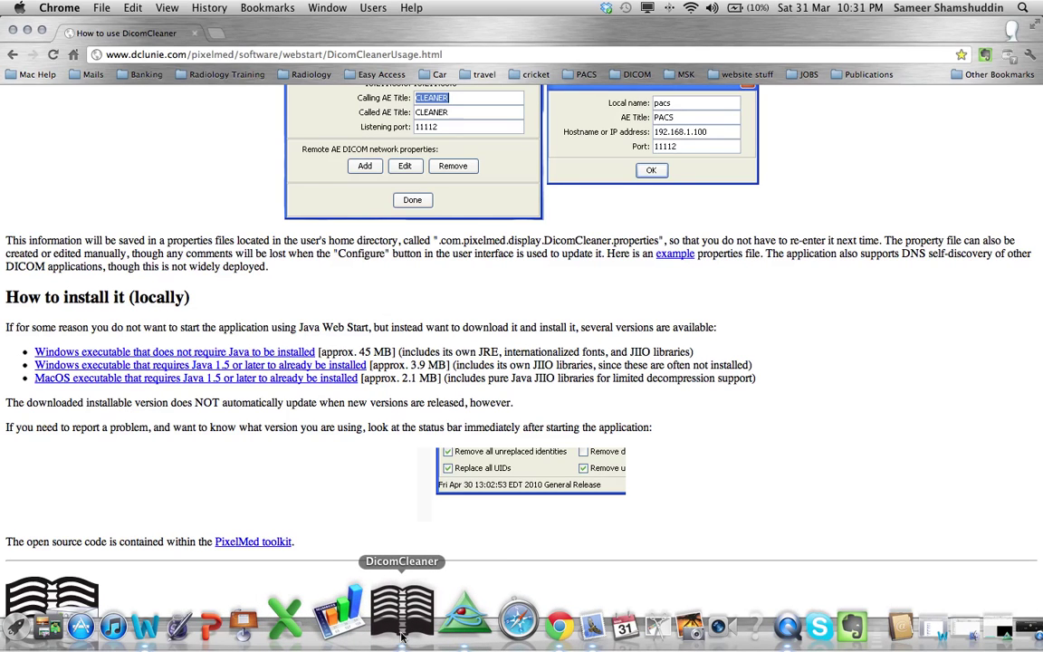
Launch DicomCleaner from the Dock and close the Chrome window
left_click(402, 616)
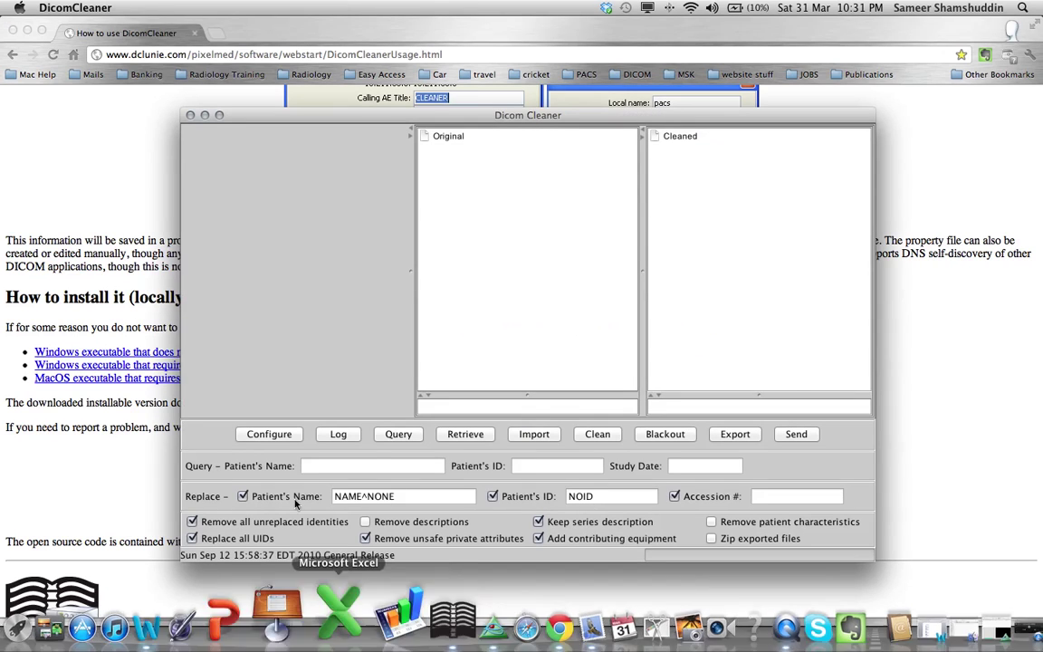
left_click(14, 30)
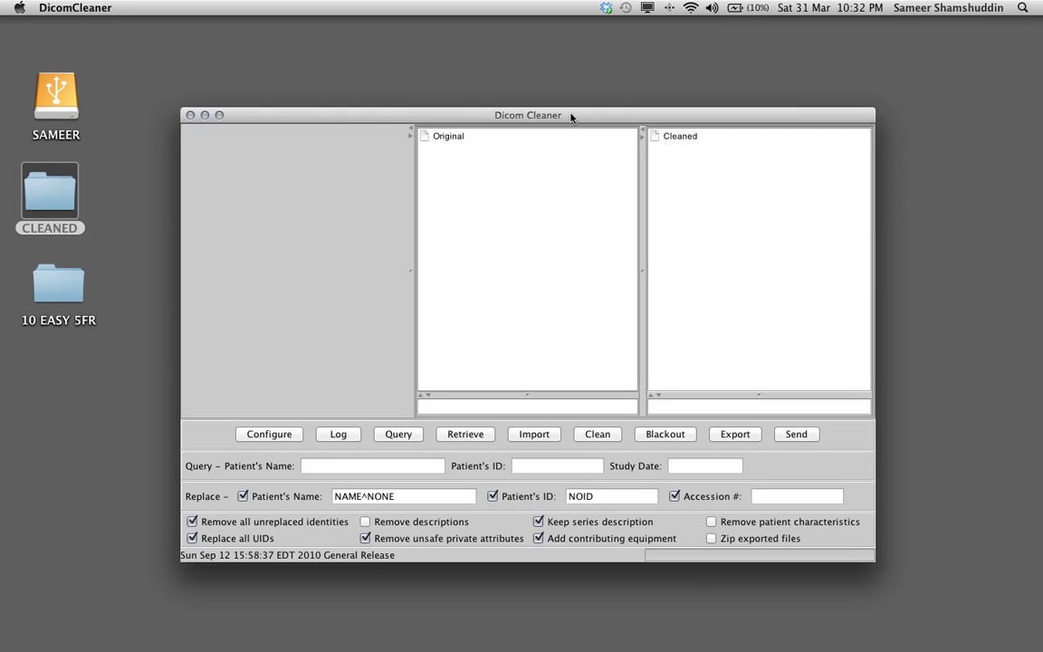
Import the 10 EASY 5FR folder from Users > home > Desktop into DicomCleaner
left_click(538, 436)
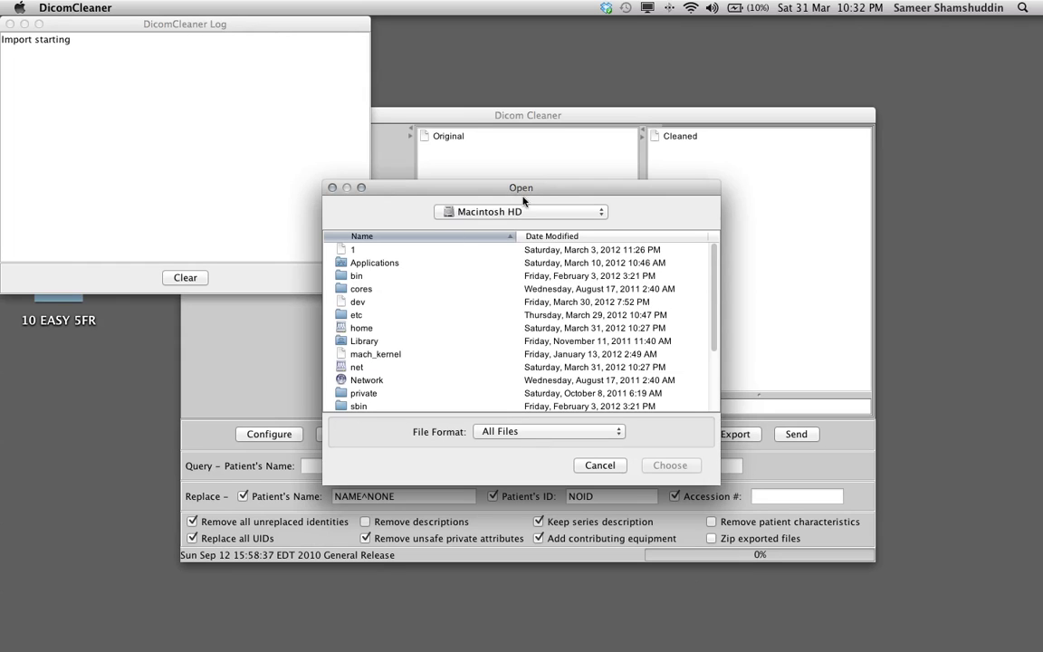
scroll(432, 288, "down", 3)
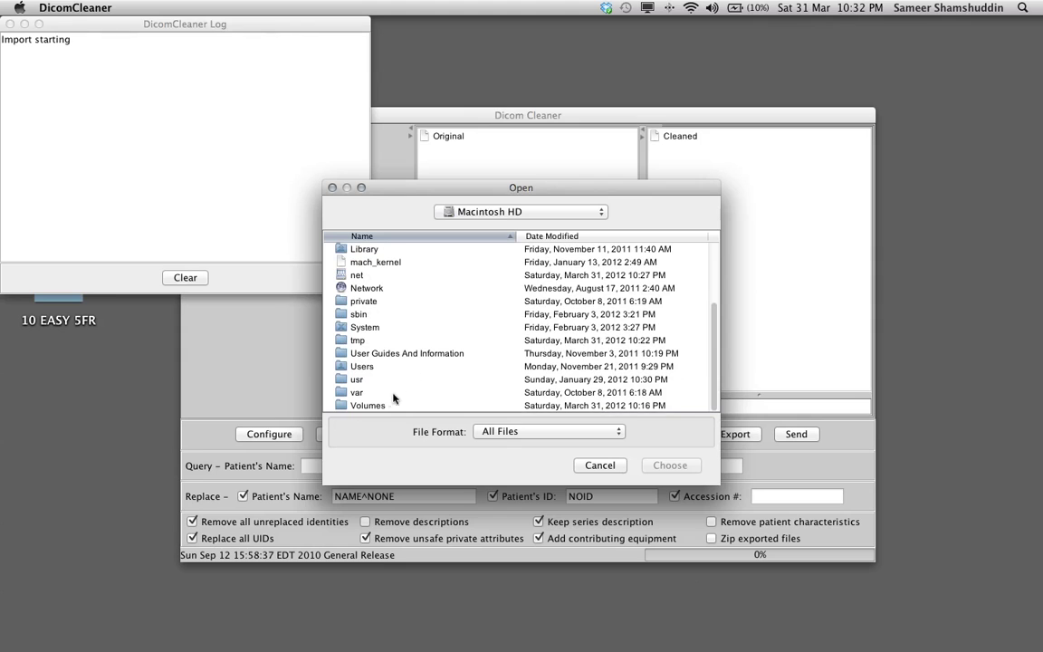
scroll(401, 315, "up", 3)
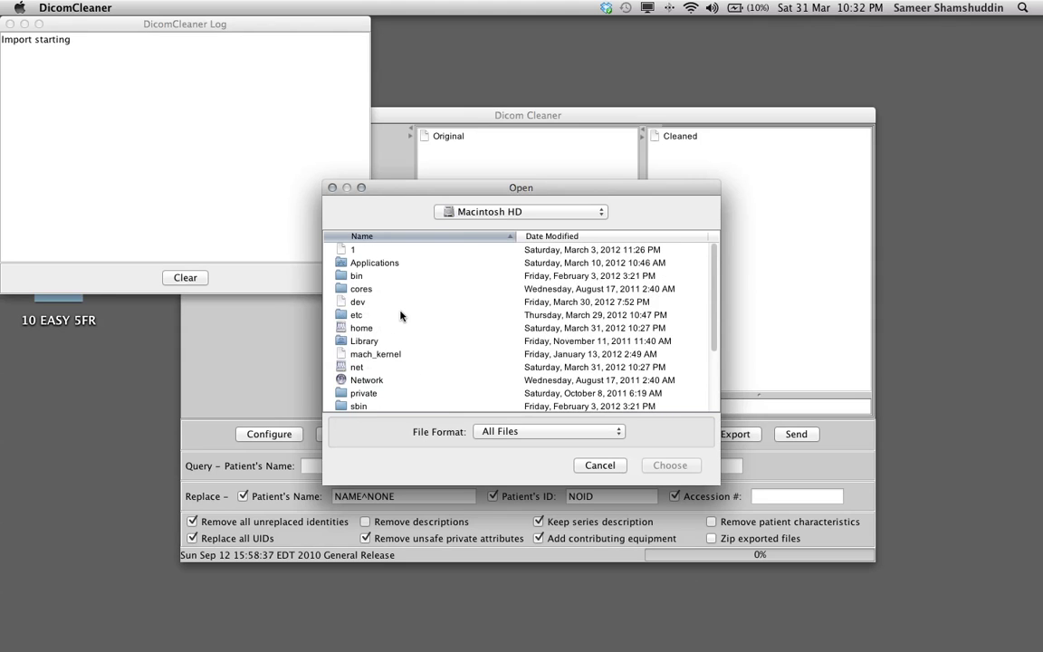
scroll(401, 315, "down", 3)
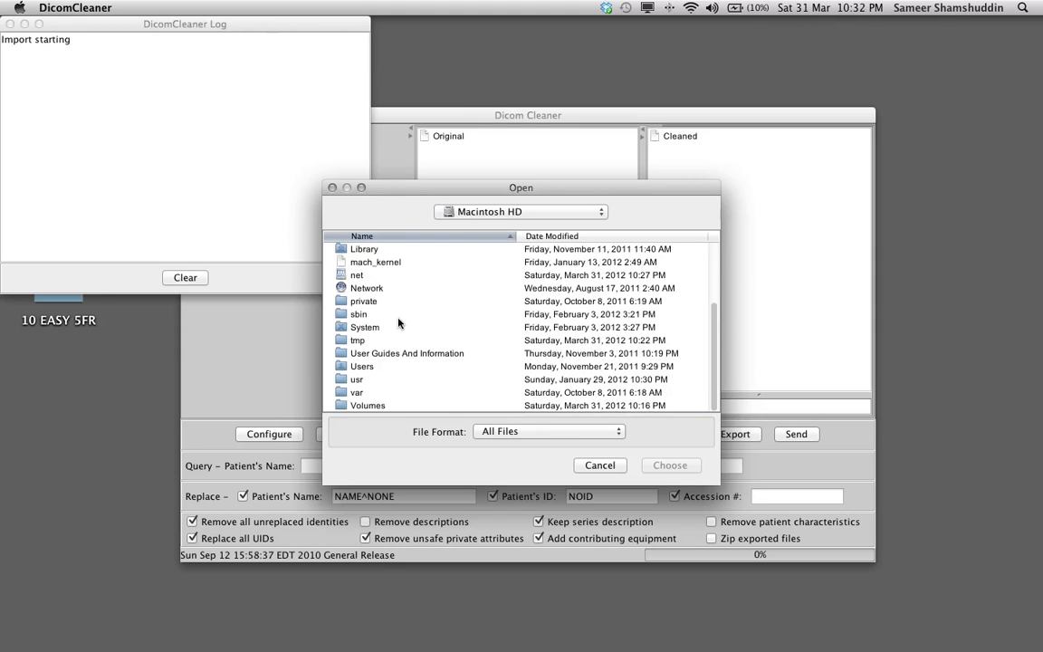
double_click(359, 370)
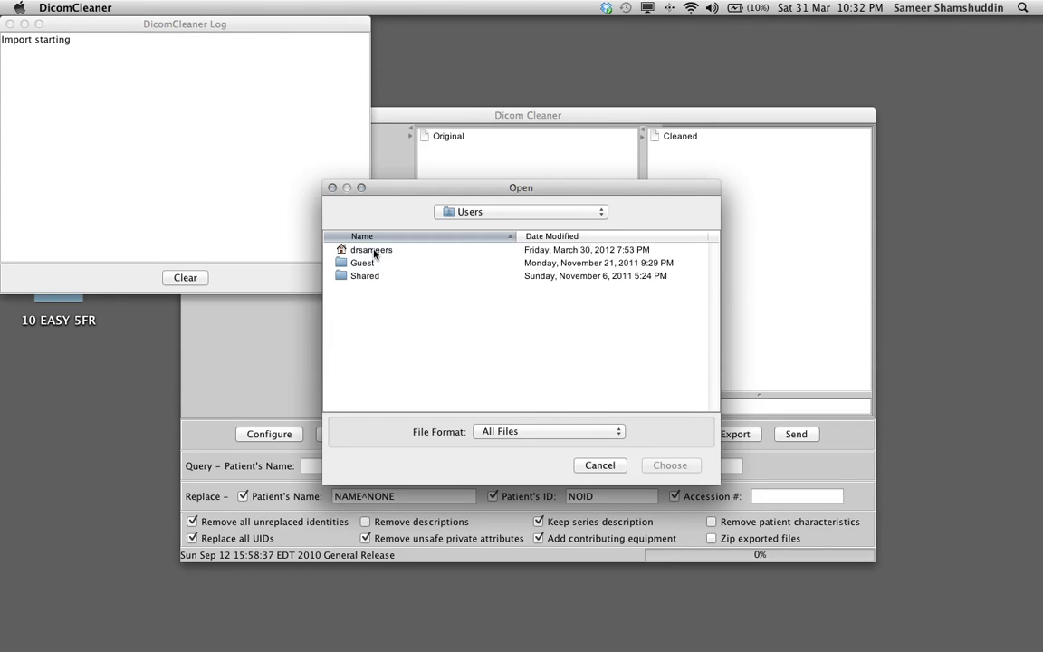
double_click(372, 250)
double_click(367, 250)
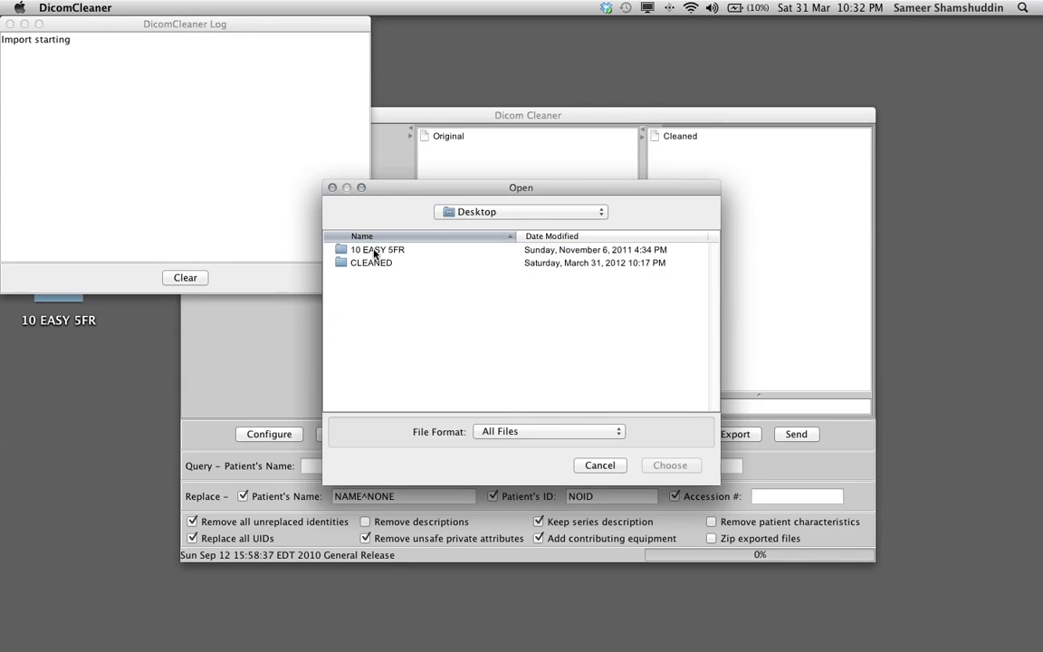
left_click(374, 250)
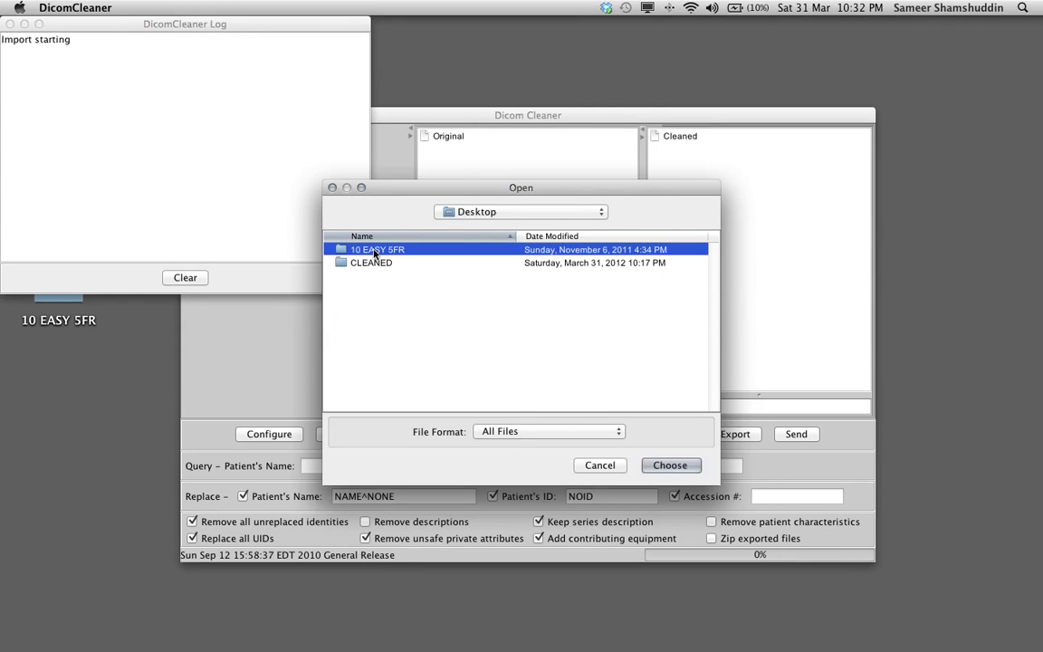
left_click(666, 465)
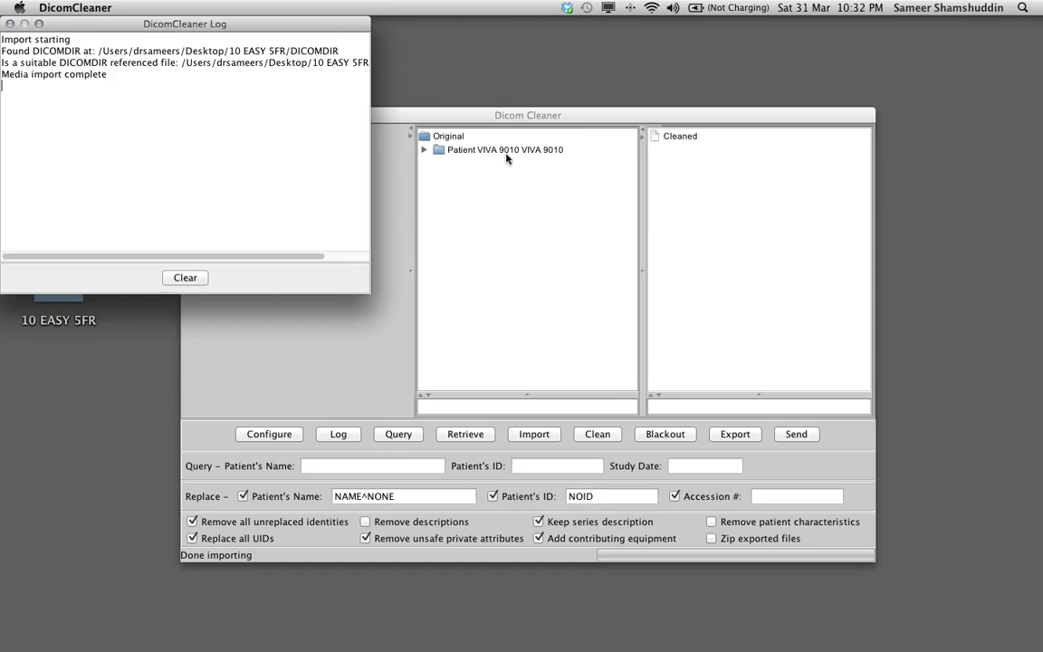
Select the imported patient and replace NAME^NONE and NOID with SAMSHA-0001
left_click(557, 154)
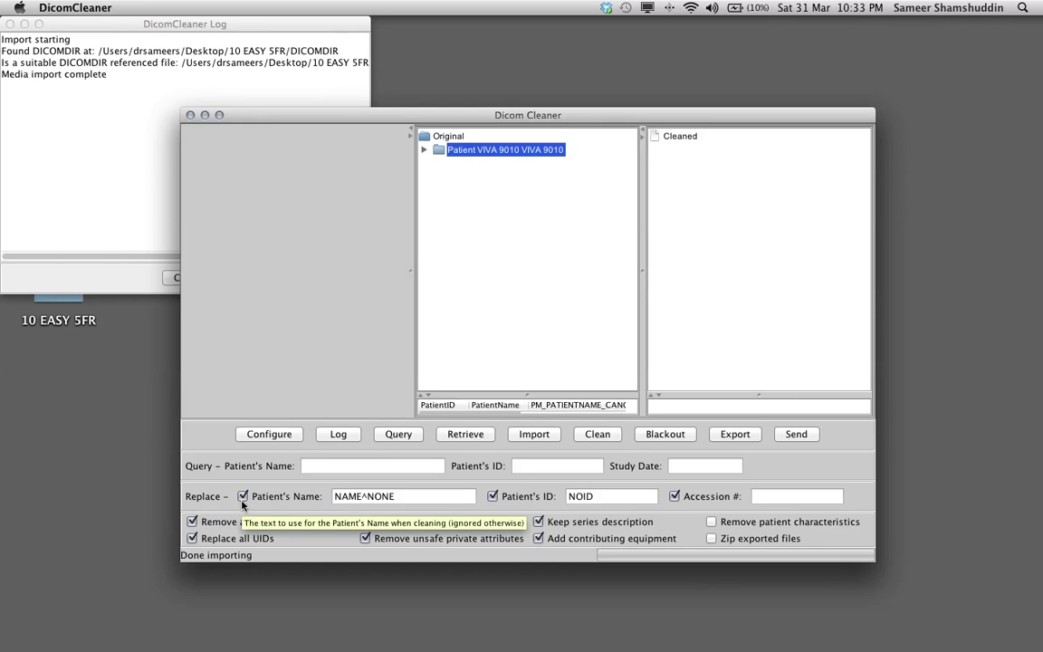
left_click(412, 497)
left_click_drag(412, 496, 326, 497)
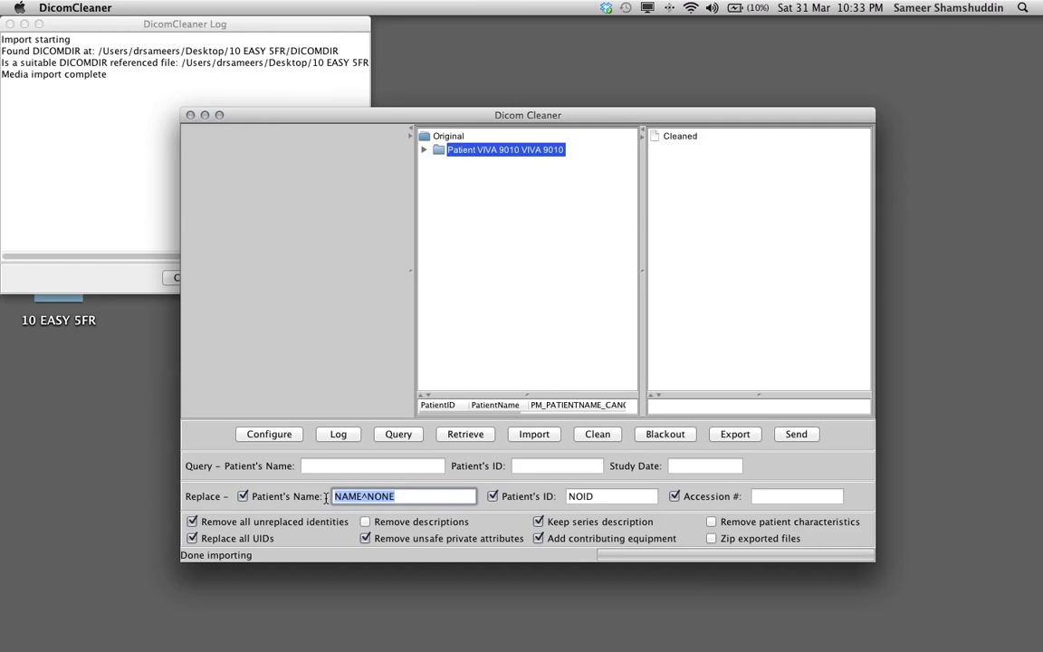
type("SAMSHA-0001")
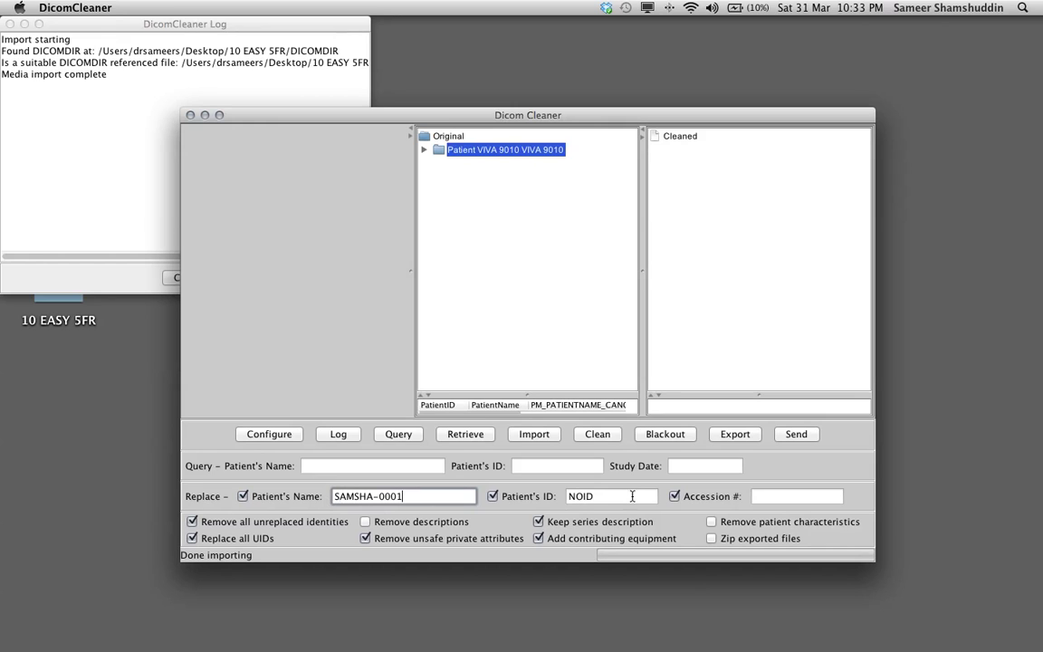
double_click(579, 497)
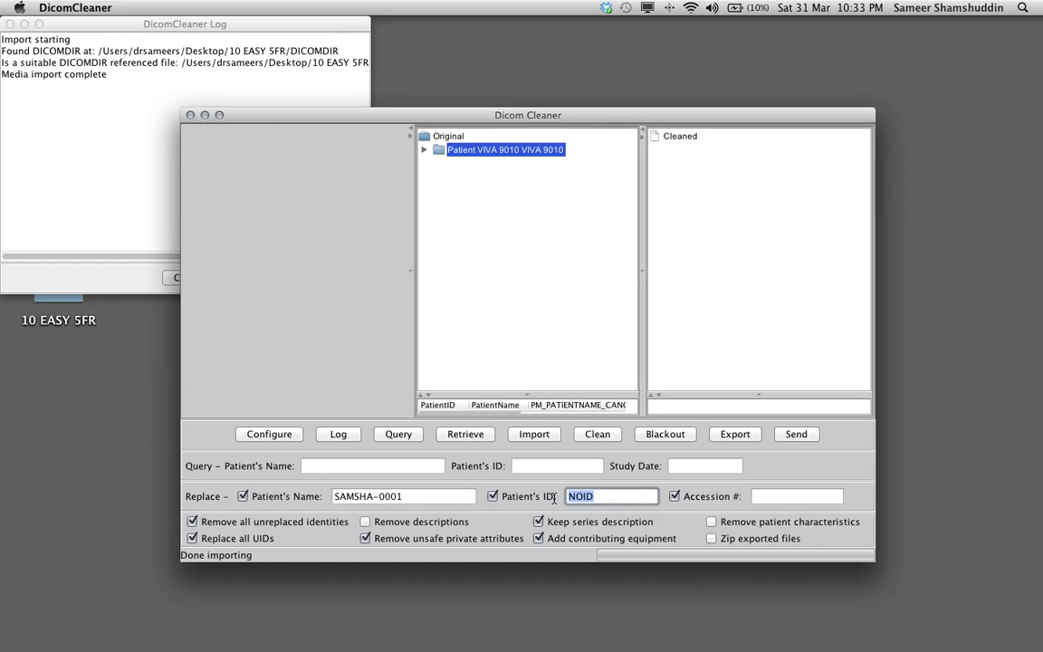
type("SAMSHA-0001")
Tick Remove descriptions and Remove patient characteristics, and untick Add contributing equipment
left_click(365, 523)
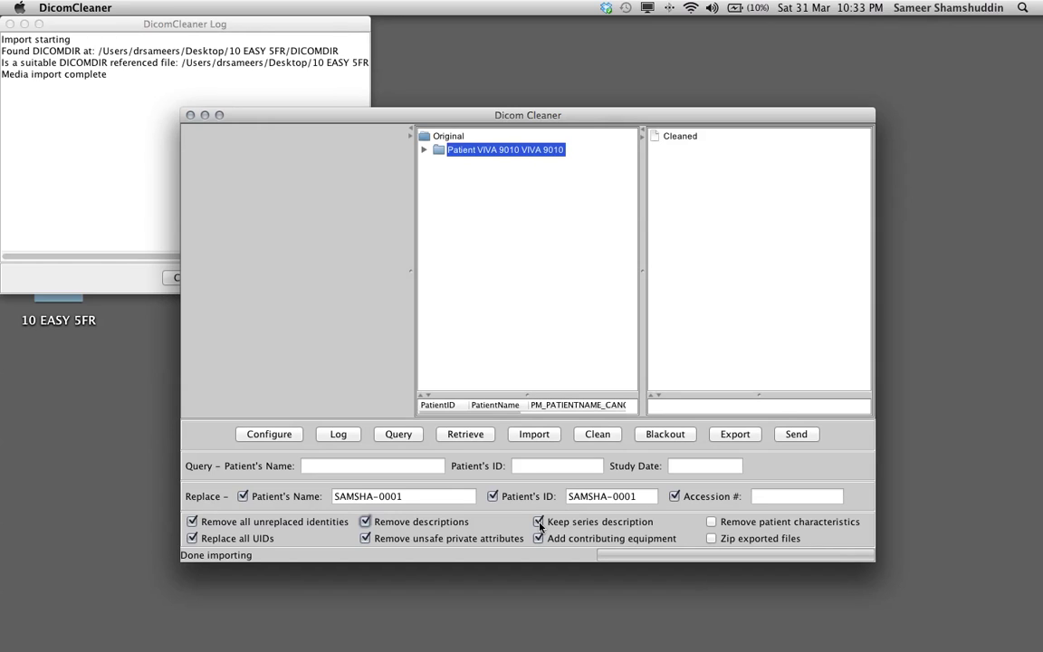
left_click(712, 523)
left_click(539, 539)
Clean the patient as SAMSHA-0001 and move the log window to the top right
left_click(601, 434)
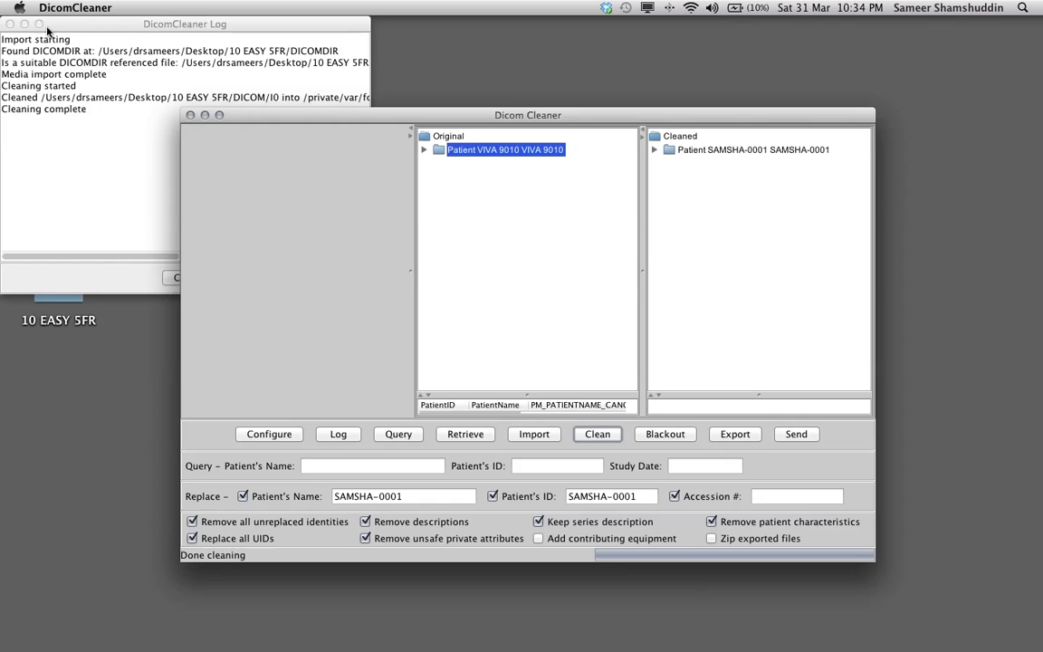
left_click_drag(70, 27, 768, 41)
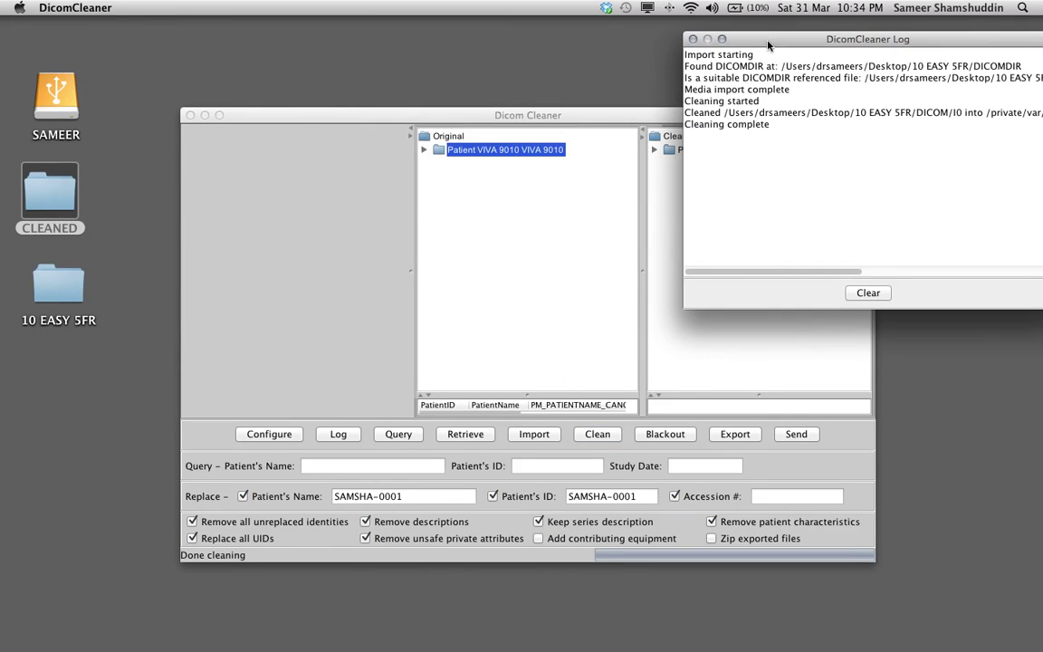
left_click(554, 119)
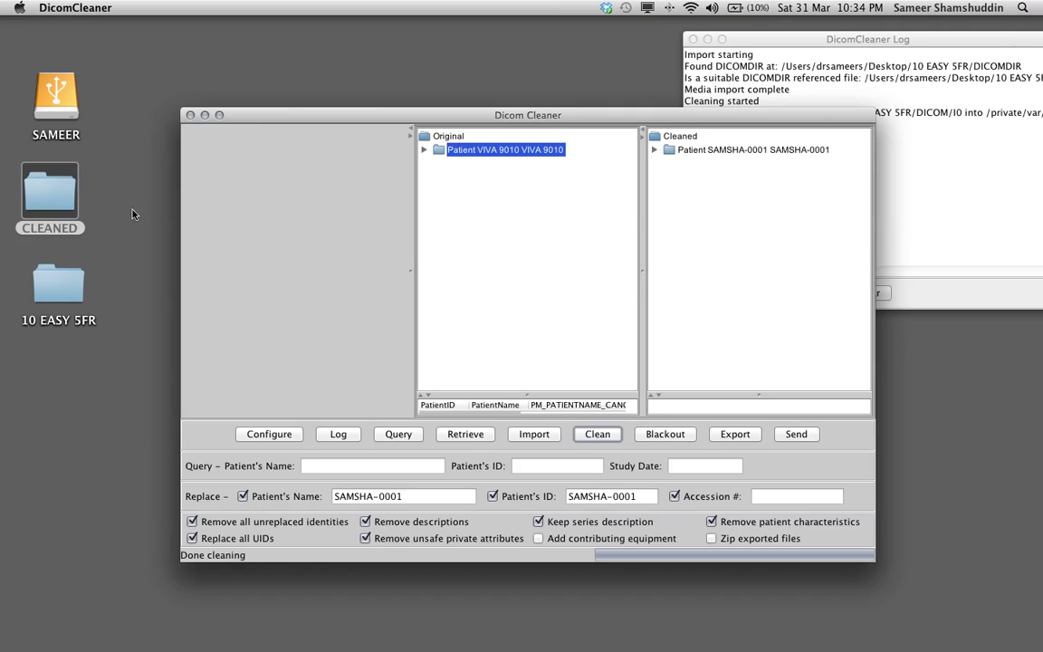
Create a folder named 'SAMSHA-0001 CLEANED FRACTURE' inside the desktop CLEANED folder
double_click(57, 196)
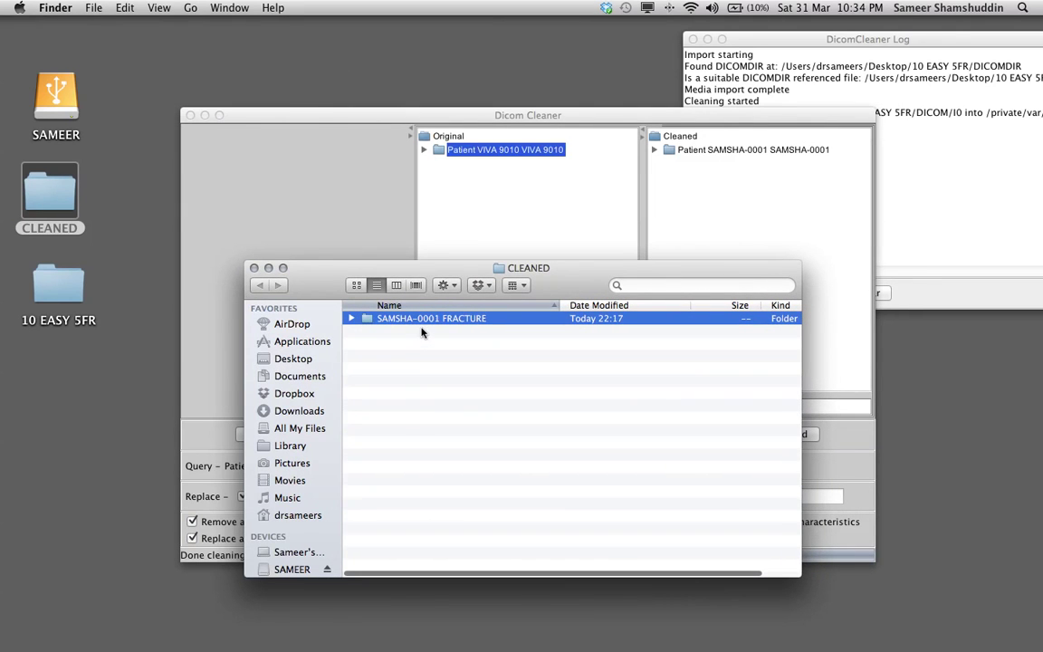
left_click(408, 369)
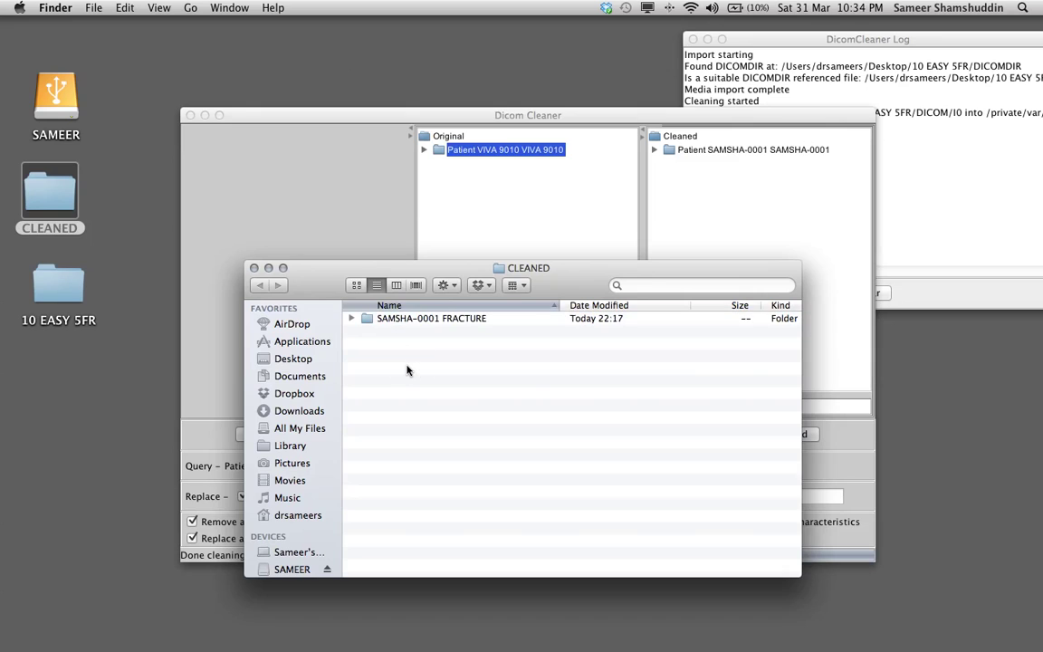
right_click(407, 369)
left_click(430, 376)
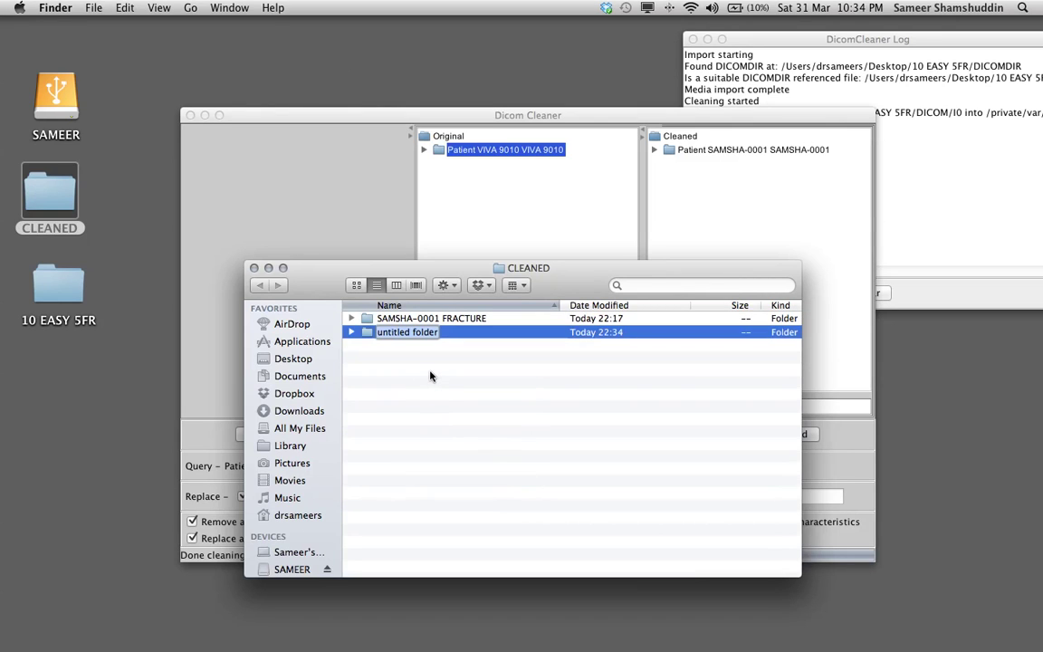
type("SAMSH")
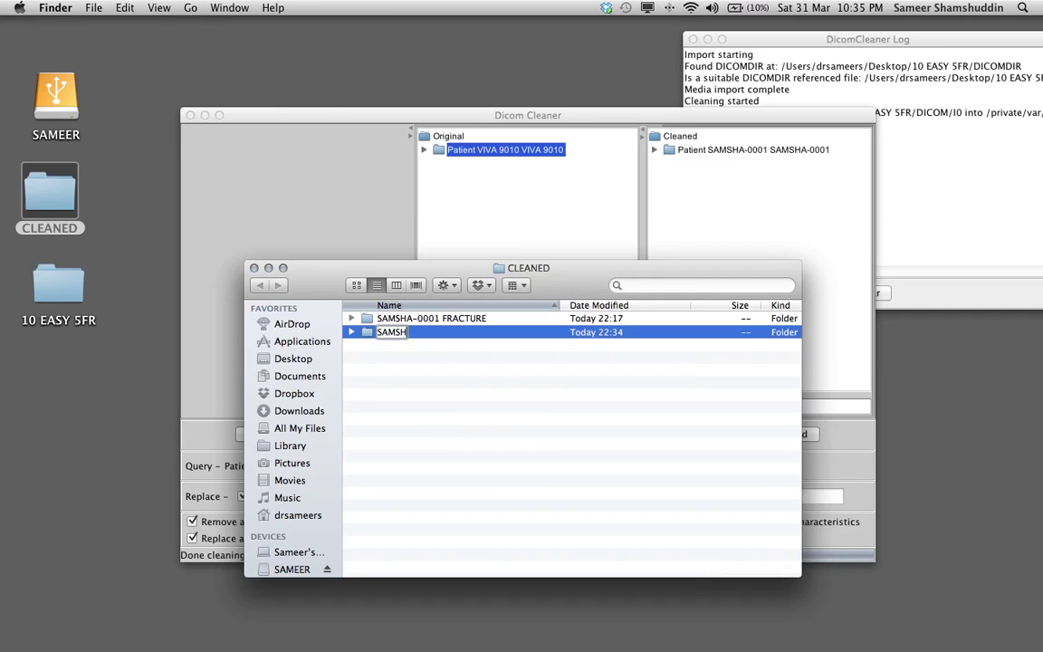
type("A-0001 C")
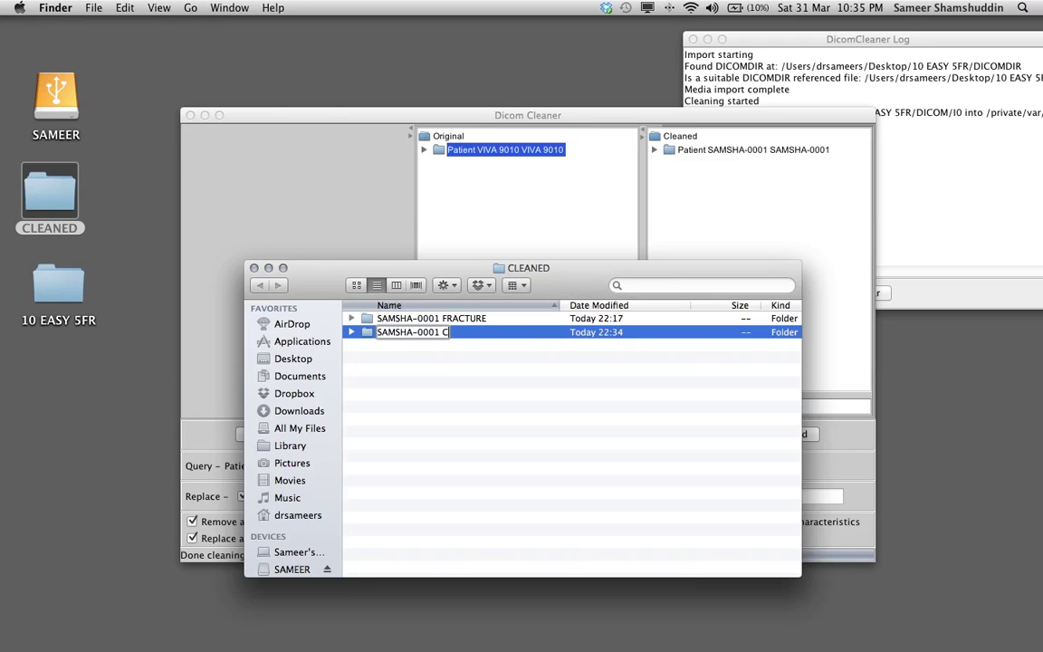
type("LEANED FR")
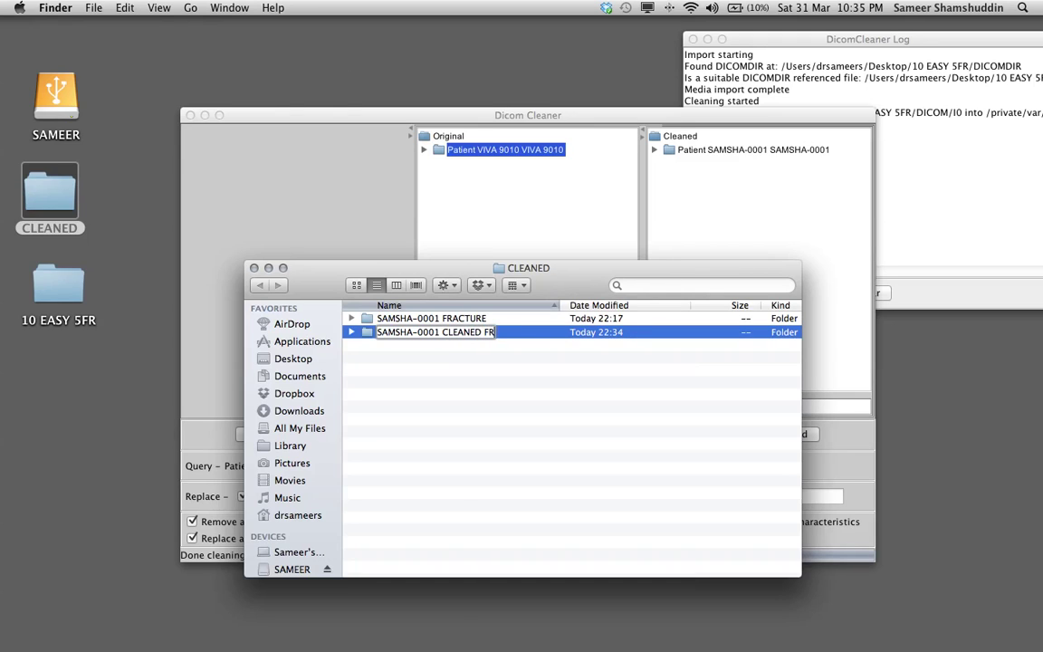
type("ACTURE")
key("Return")
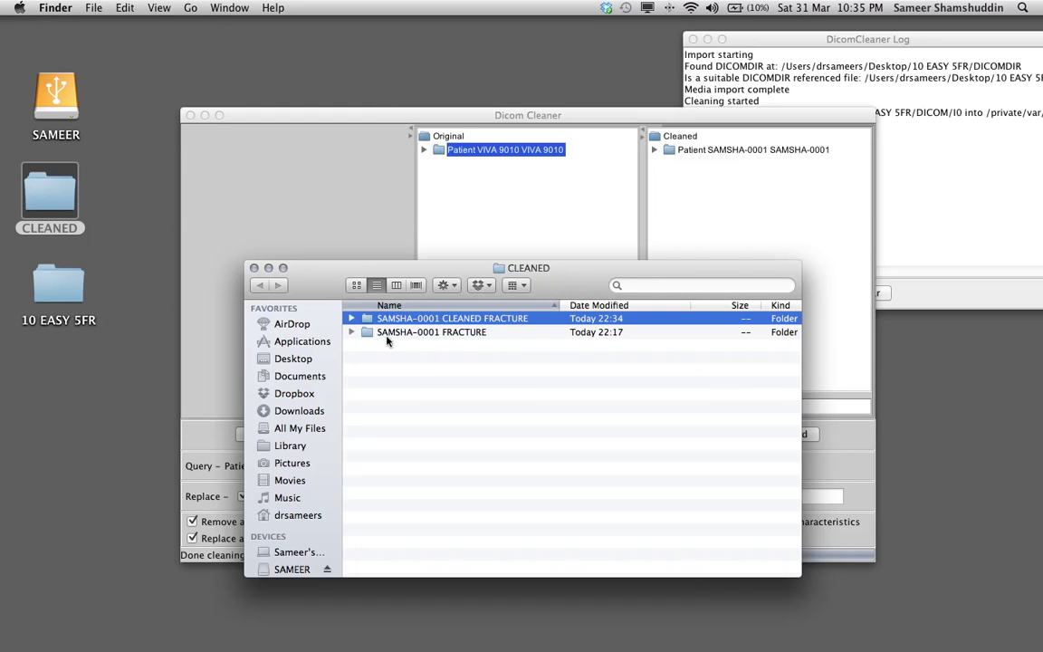
Export the cleaned SAMSHA-0001 patient into Desktop > CLEANED > SAMSHA-0001 CLEANED FRACTURE
left_click(253, 268)
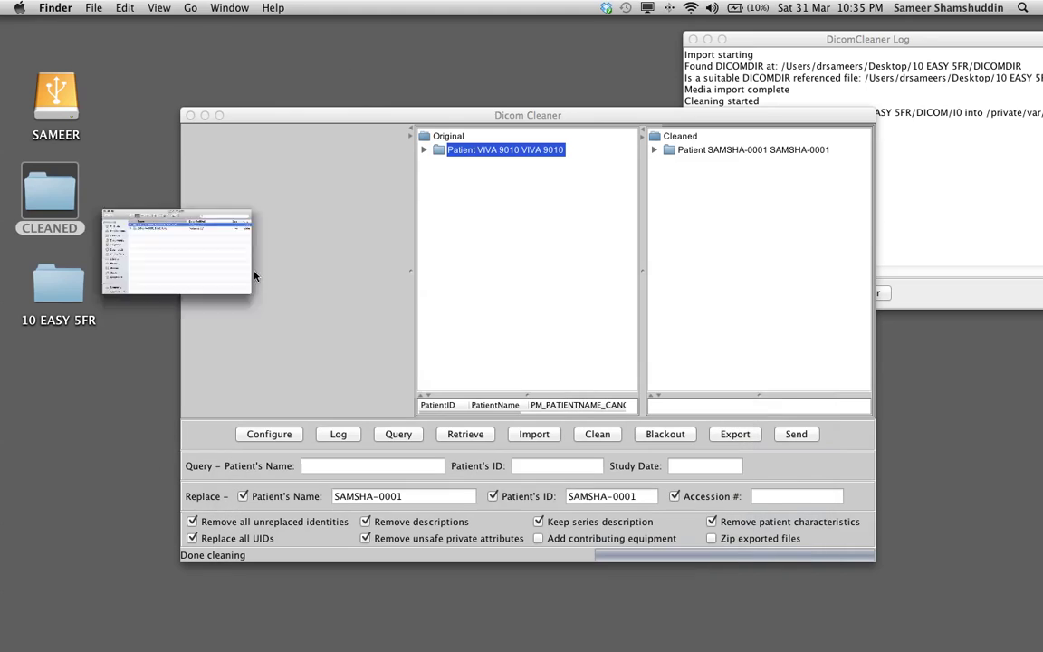
left_click(741, 151)
left_click(748, 437)
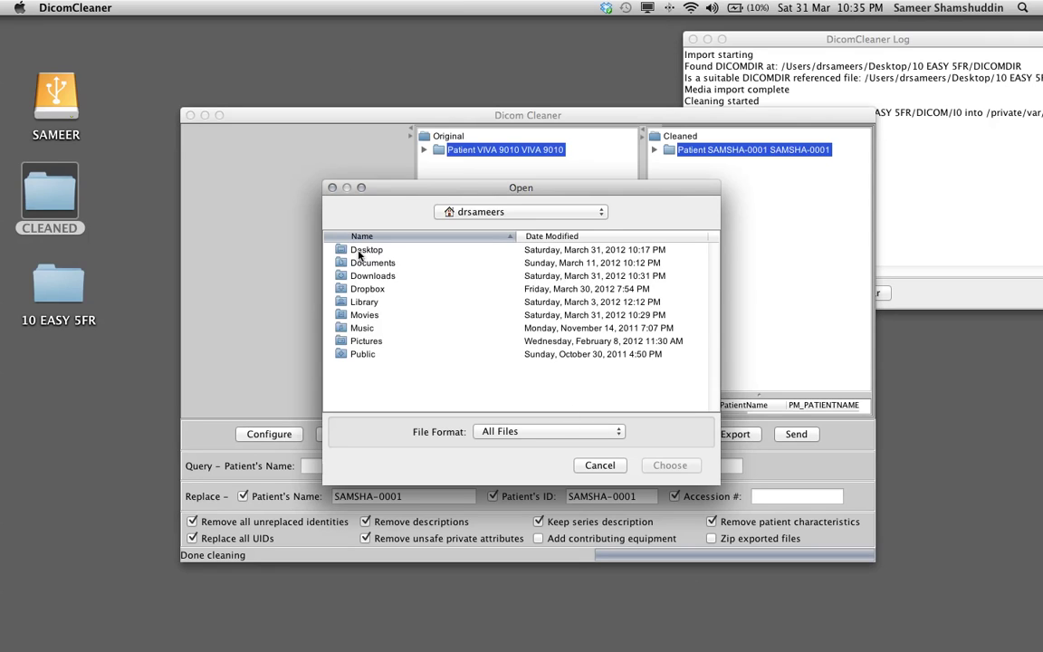
double_click(360, 255)
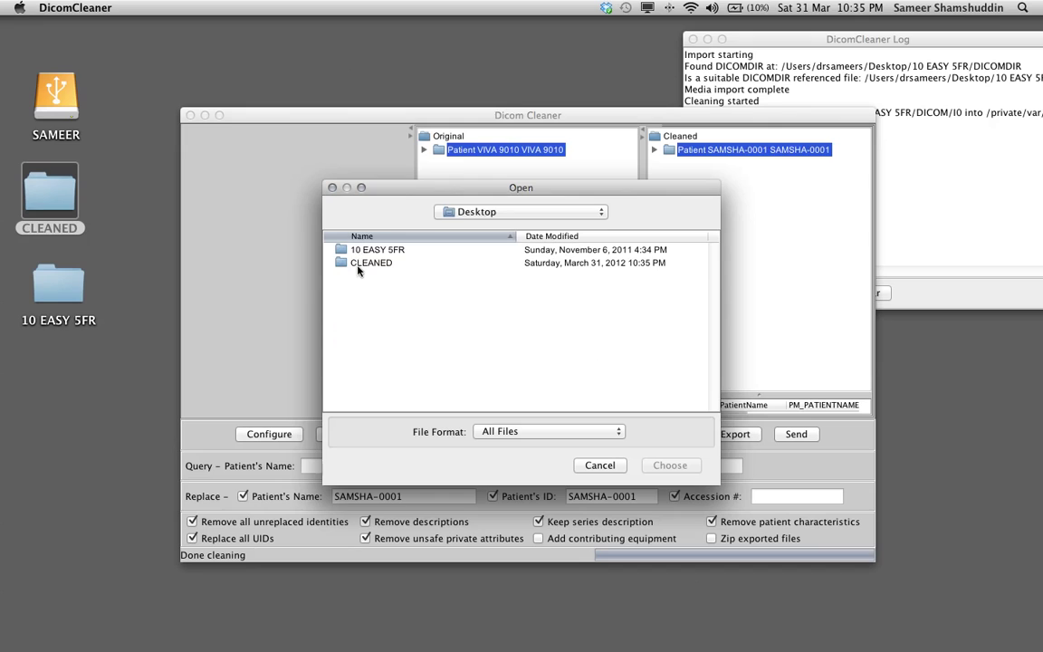
left_click(359, 264)
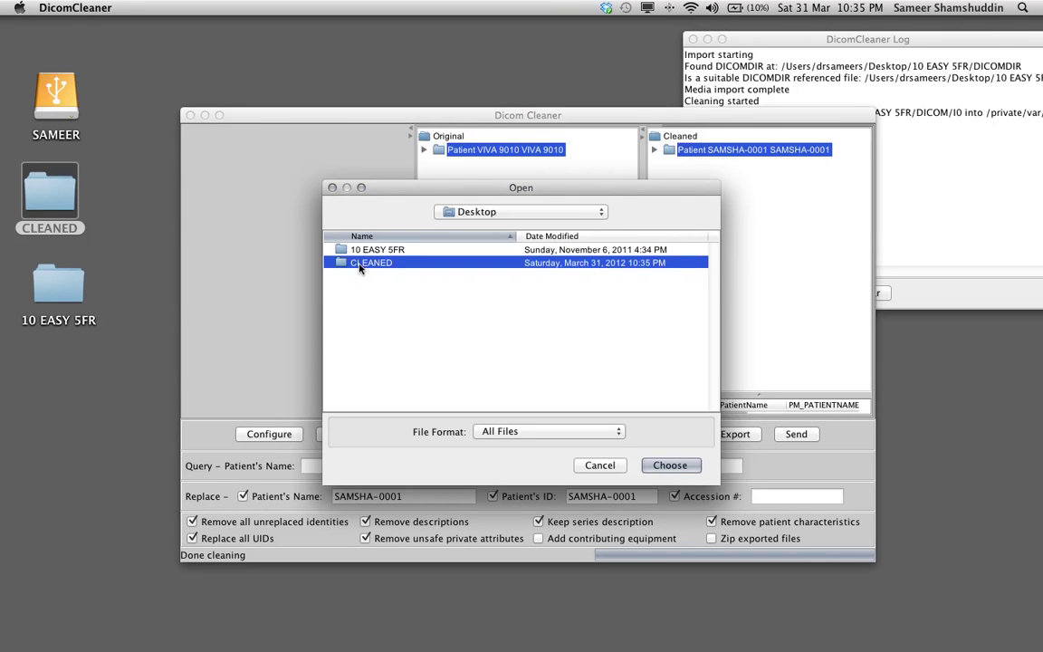
double_click(359, 264)
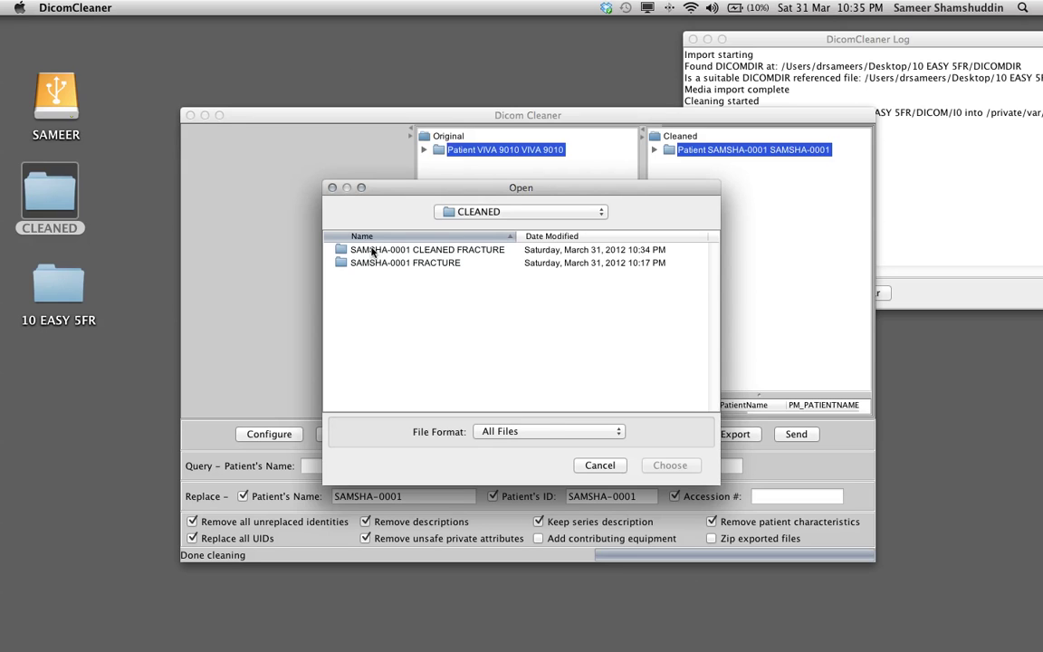
left_click(372, 250)
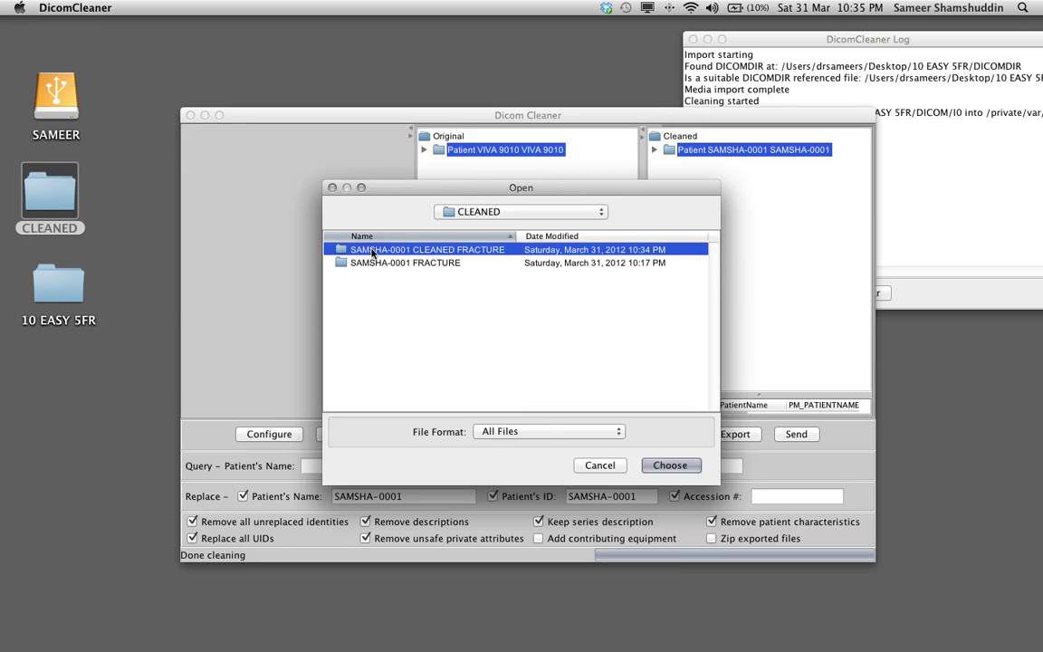
left_click(659, 464)
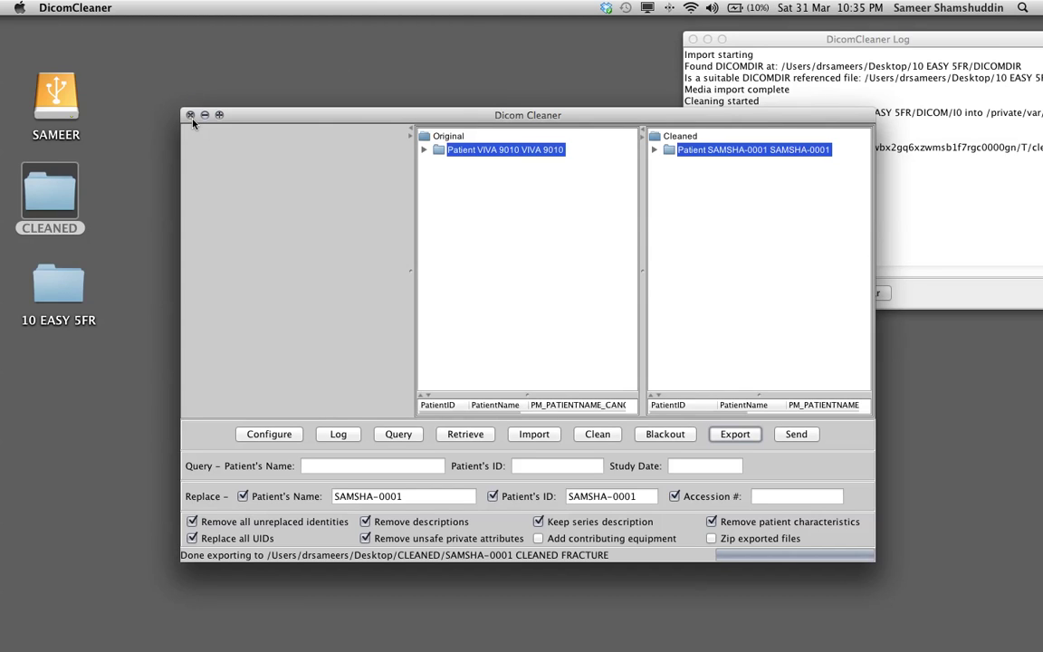
Quit DicomCleaner and launch OsiriX from the Dock
left_click(190, 115)
mouse_move(489, 638)
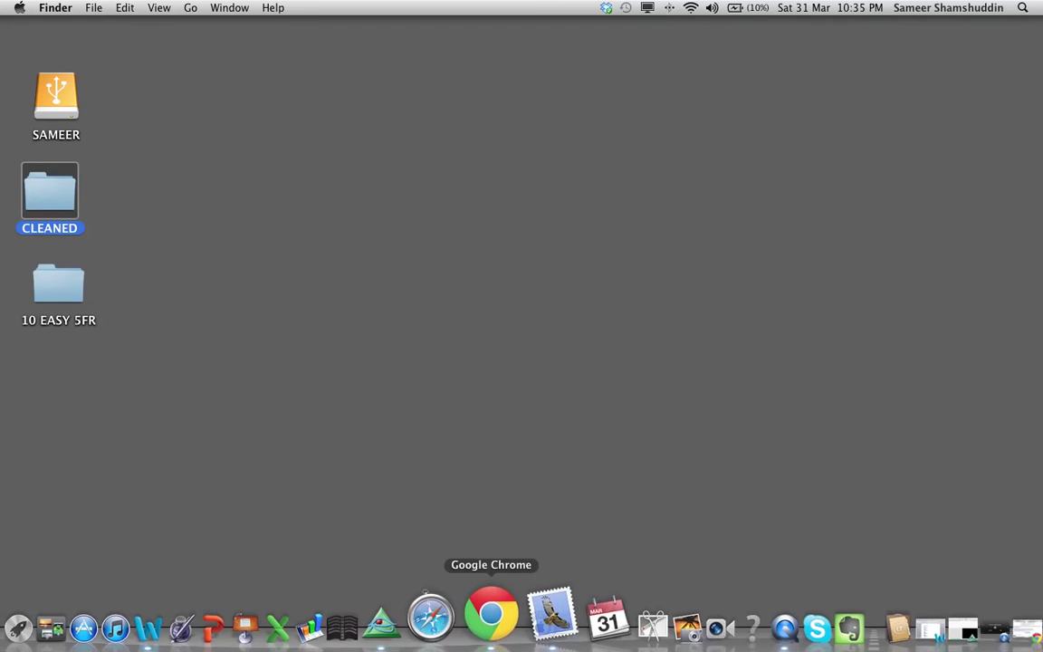
left_click(442, 632)
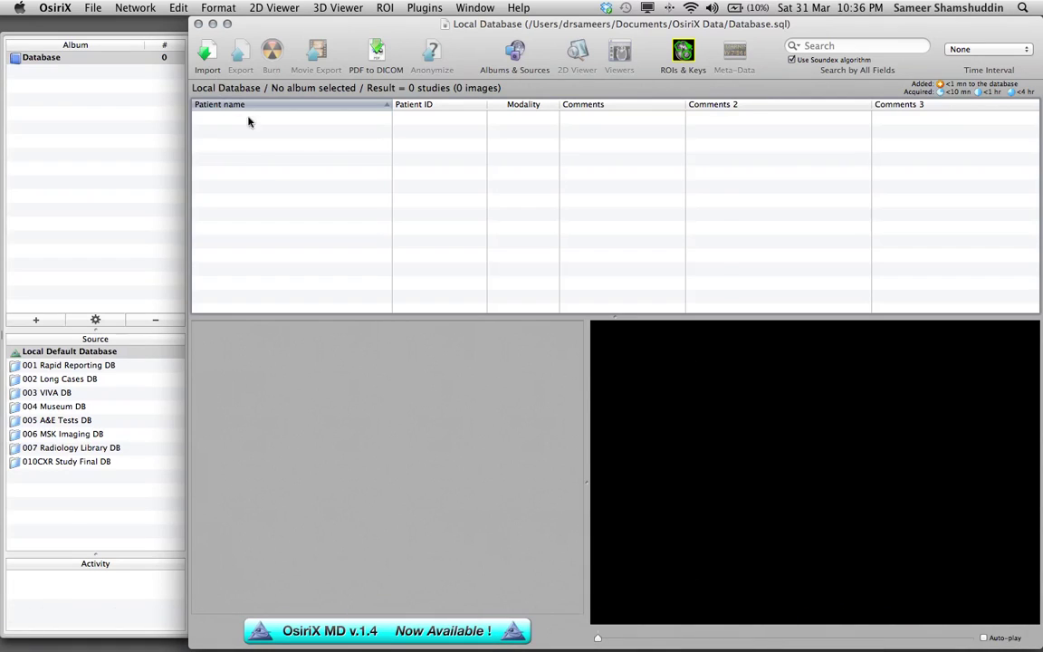
Import the SAMSHA-0001 CLEANED FRACTURE folder from Desktop > CLEANED into OsiriX
left_click(208, 55)
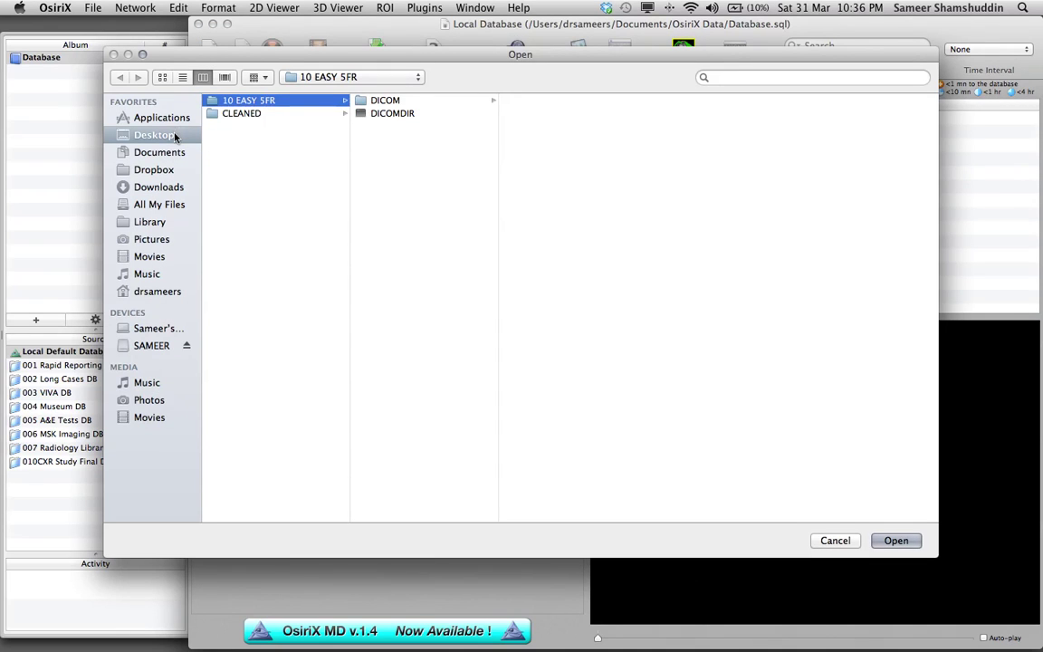
left_click(176, 135)
left_click(241, 114)
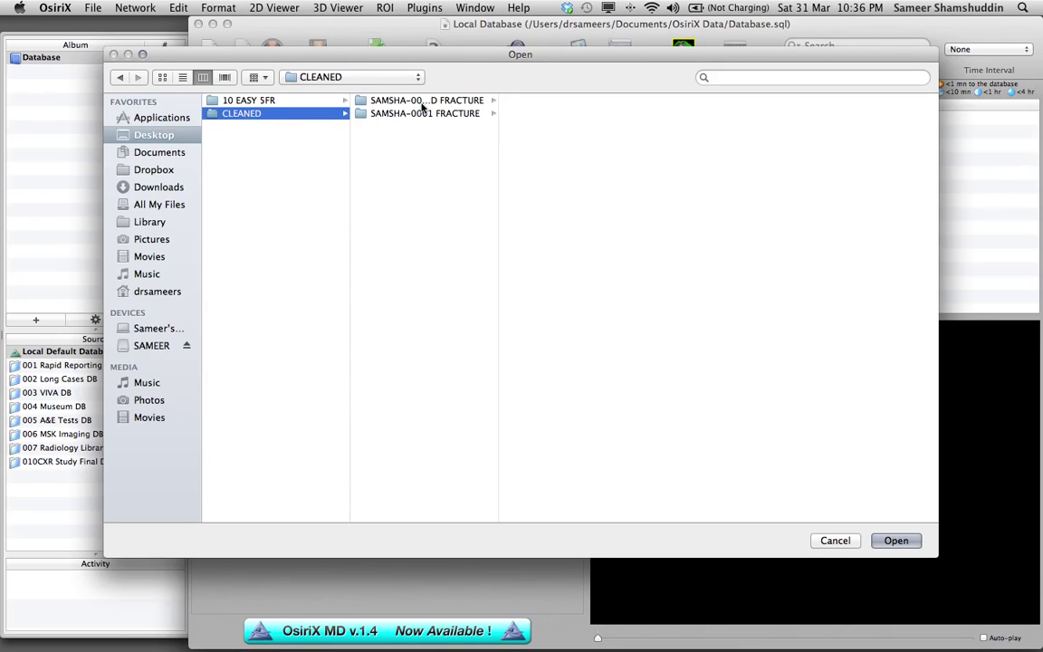
left_click_drag(500, 163, 642, 170)
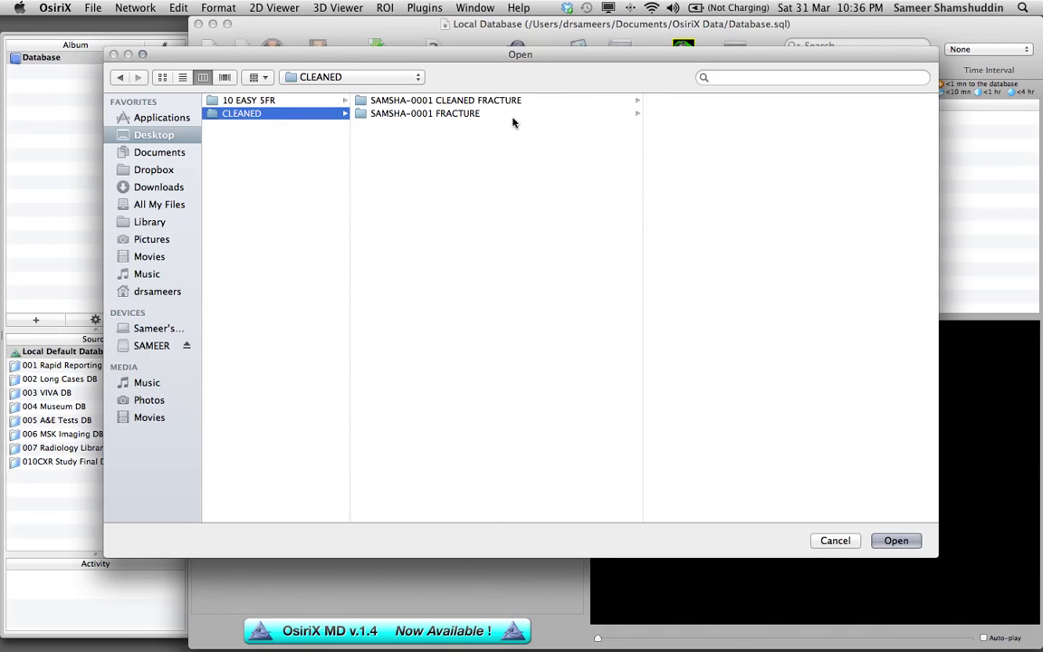
left_click(435, 101)
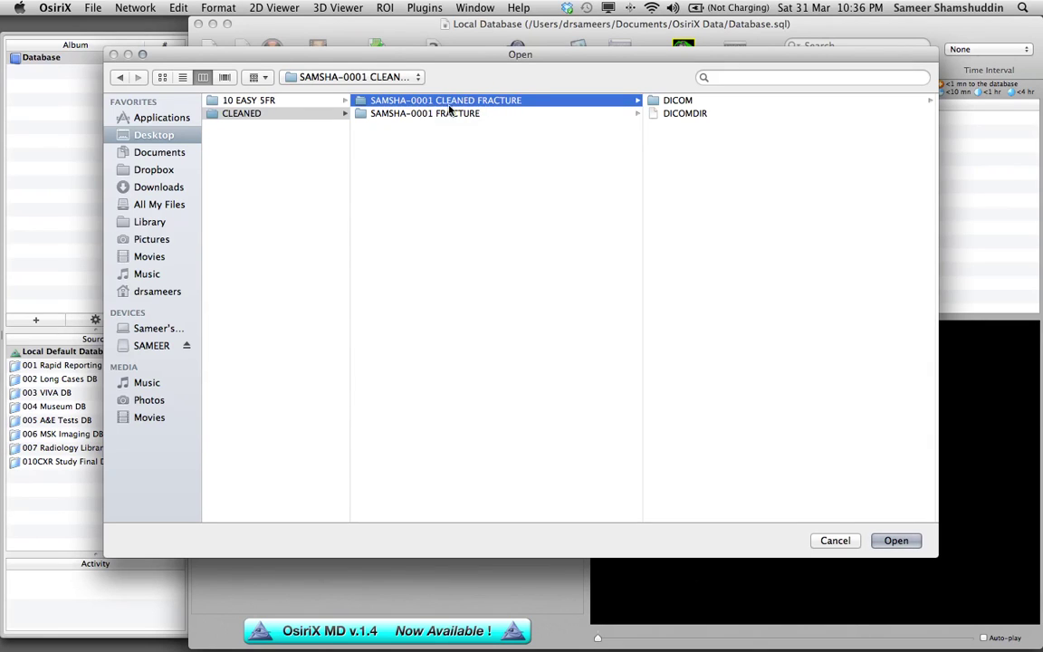
left_click(908, 543)
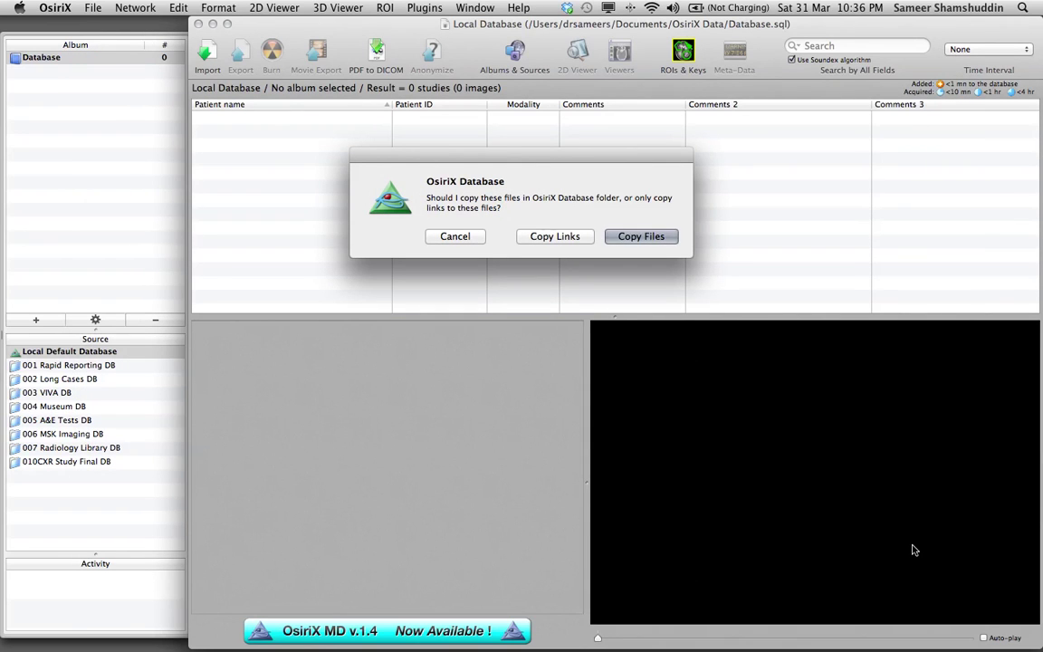
Copy the files into OsiriX, view the SAMSHA-0001 FOOT RIGHT X-ray full size, then close the viewer
left_click(644, 238)
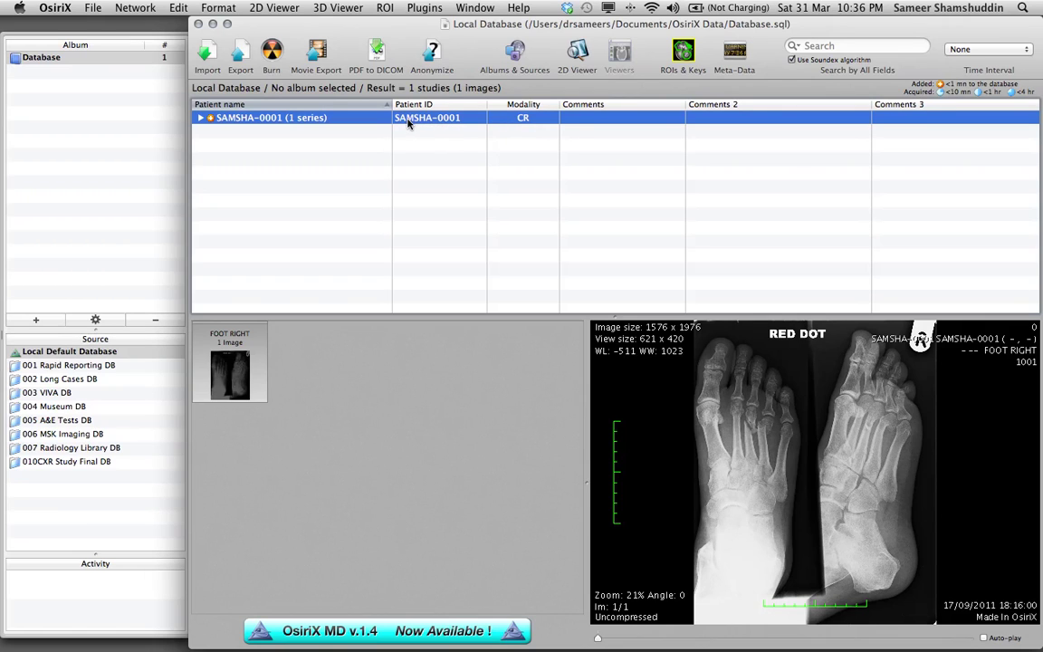
double_click(408, 124)
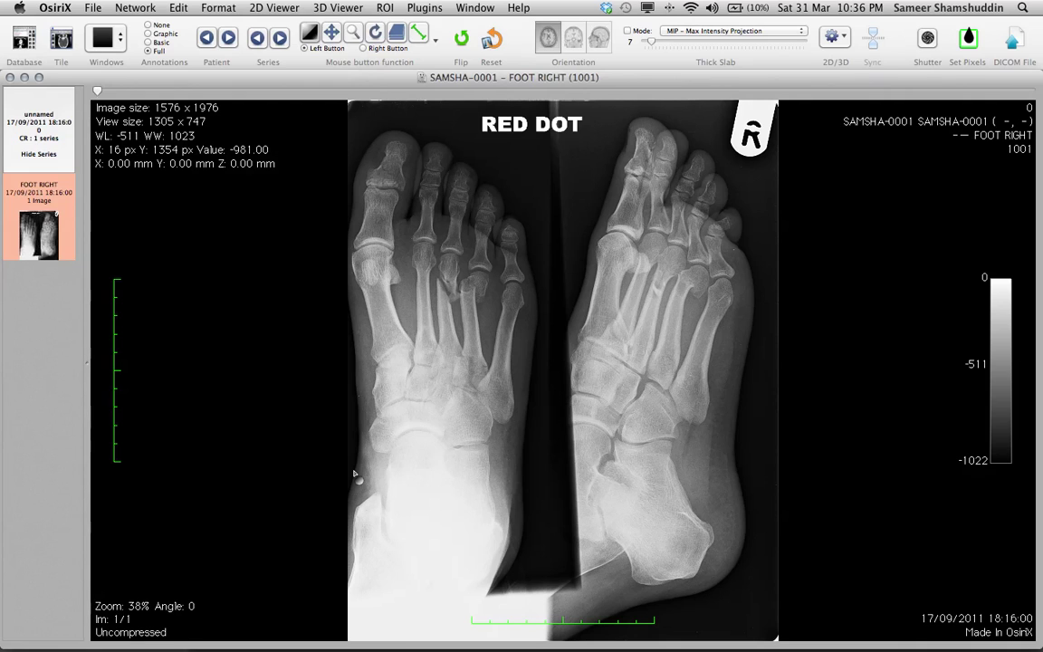
left_click(10, 78)
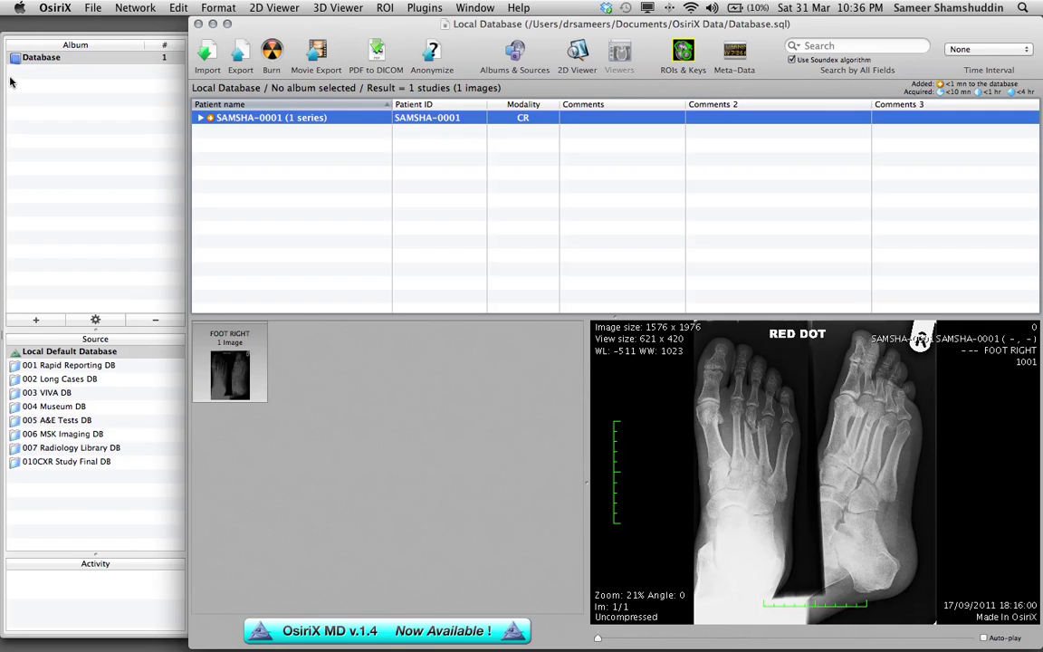
Minimise the OsiriX database window and relaunch DicomCleaner from the Dock
left_click(213, 24)
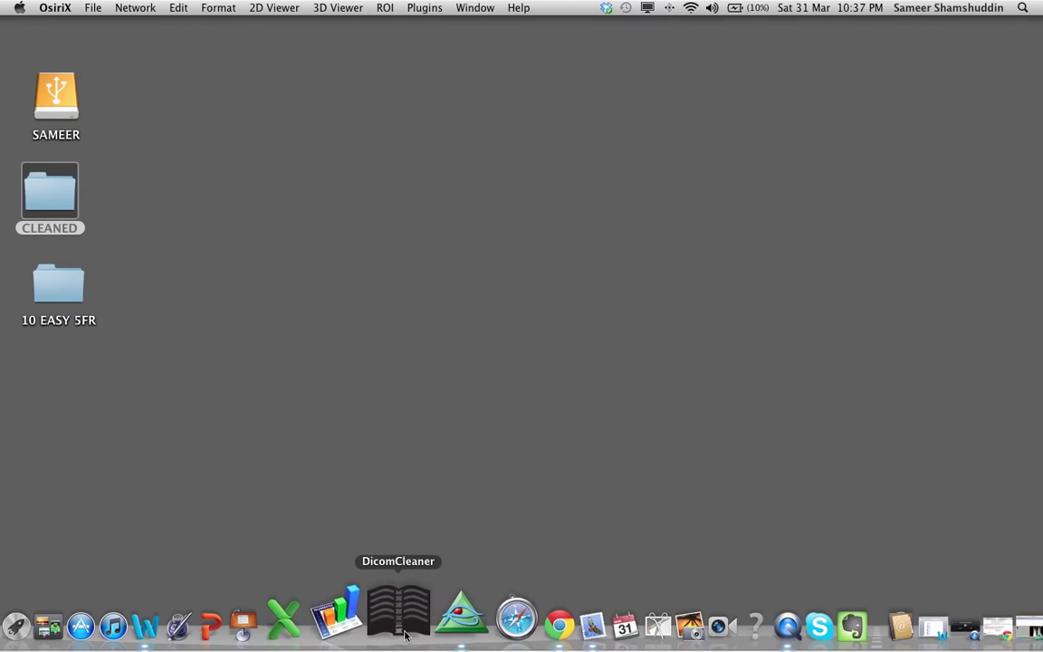
left_click(405, 634)
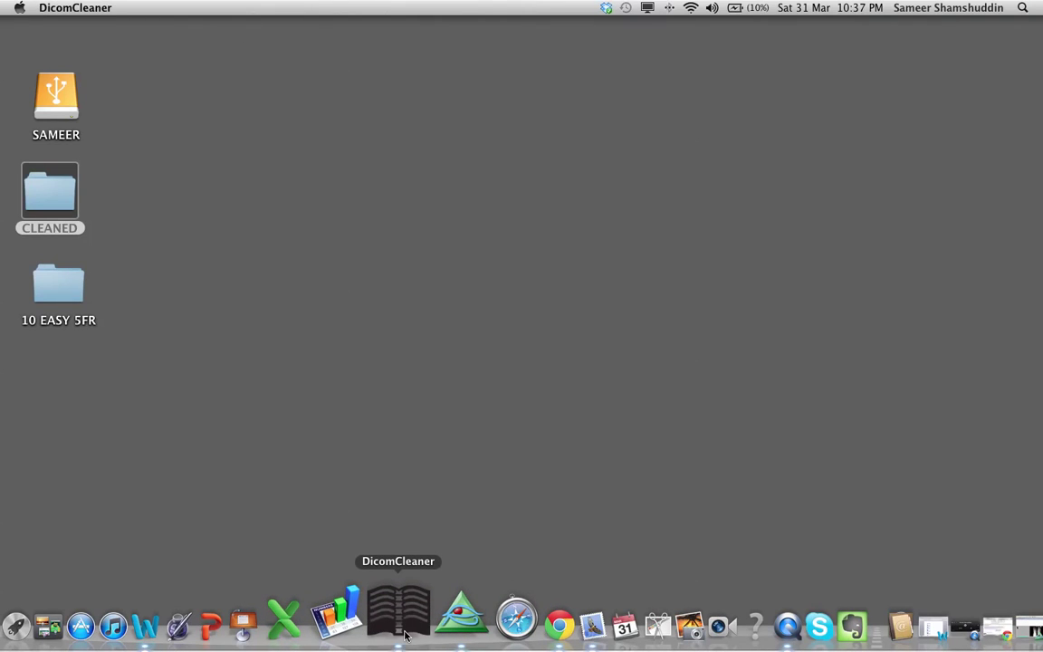